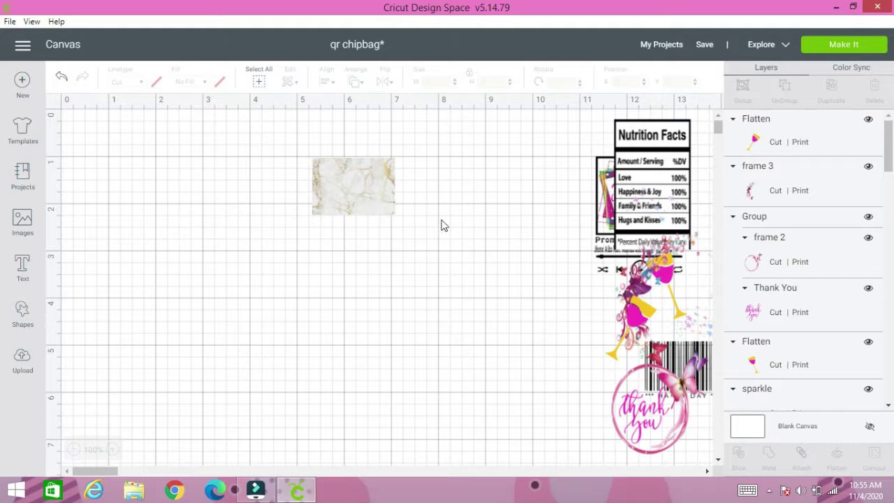
- Add a 3.111-inch square shape to the canvas
click(22, 314)
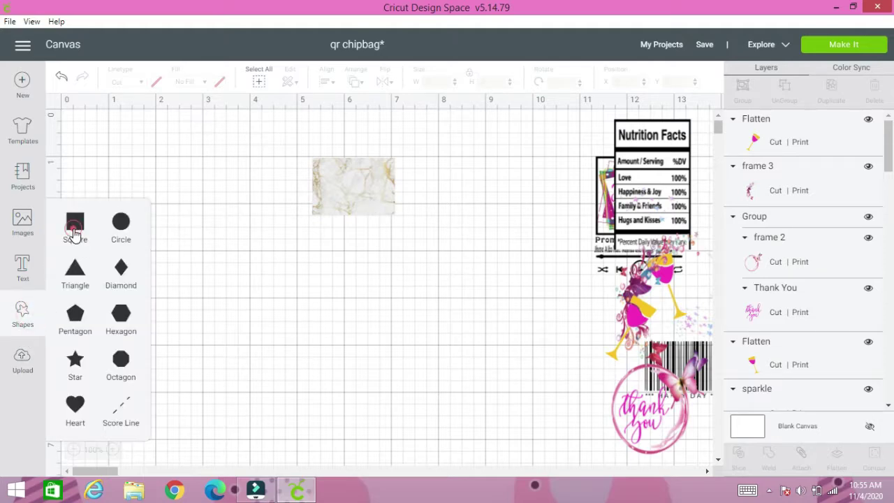
click(75, 222)
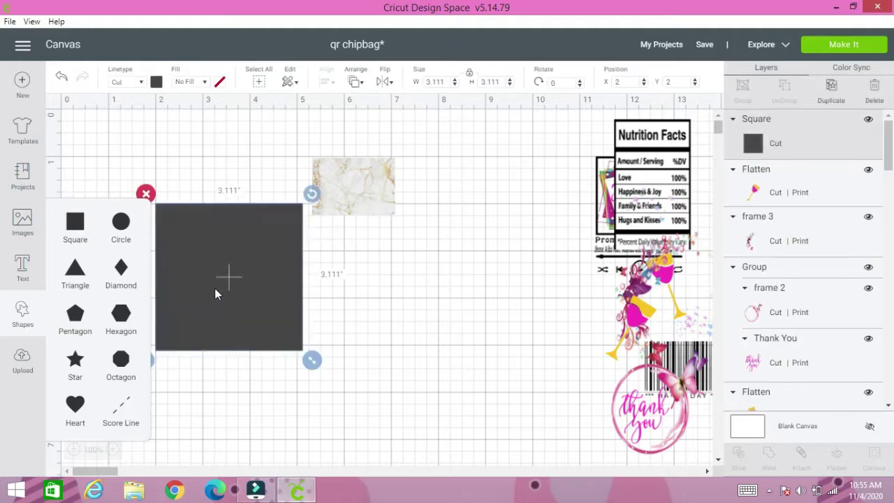
click(237, 302)
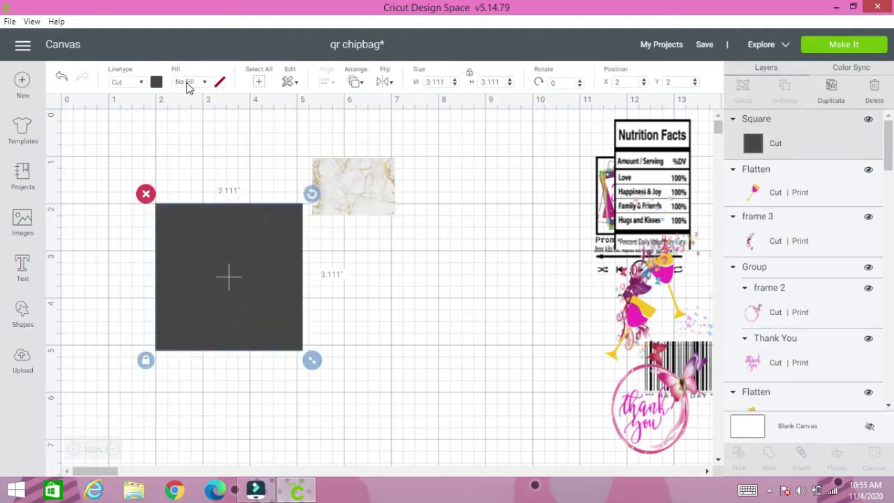
click(143, 82)
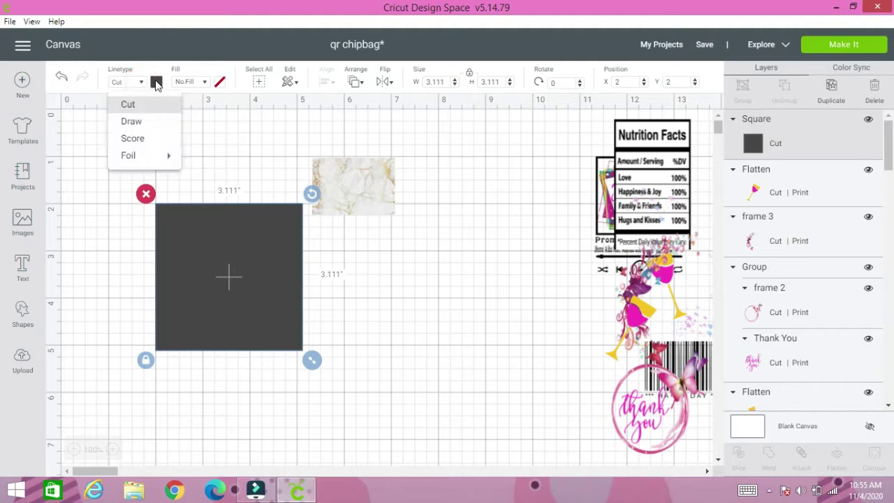
click(200, 82)
- Give the square a Print fill using the black holiday-script pattern
click(199, 83)
click(203, 116)
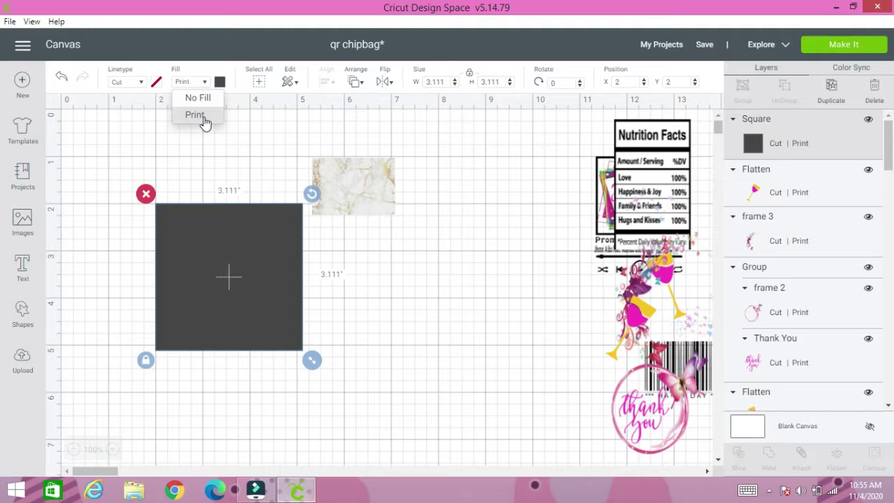
click(219, 82)
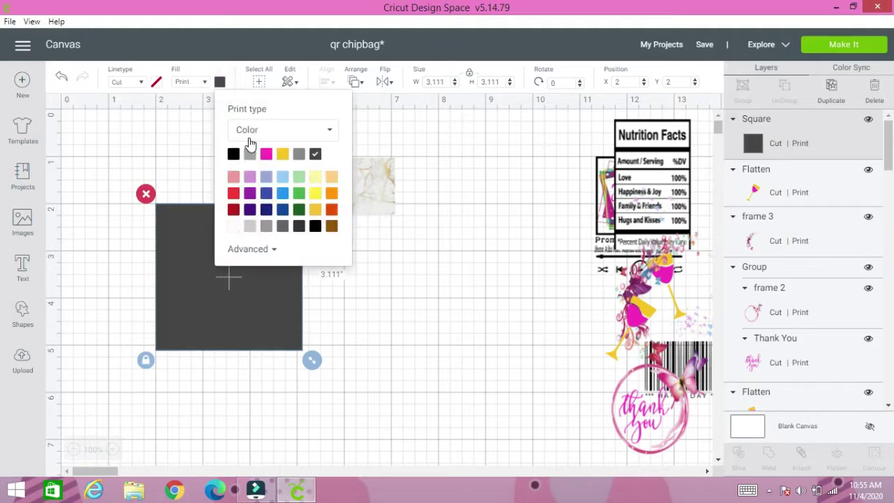
click(262, 133)
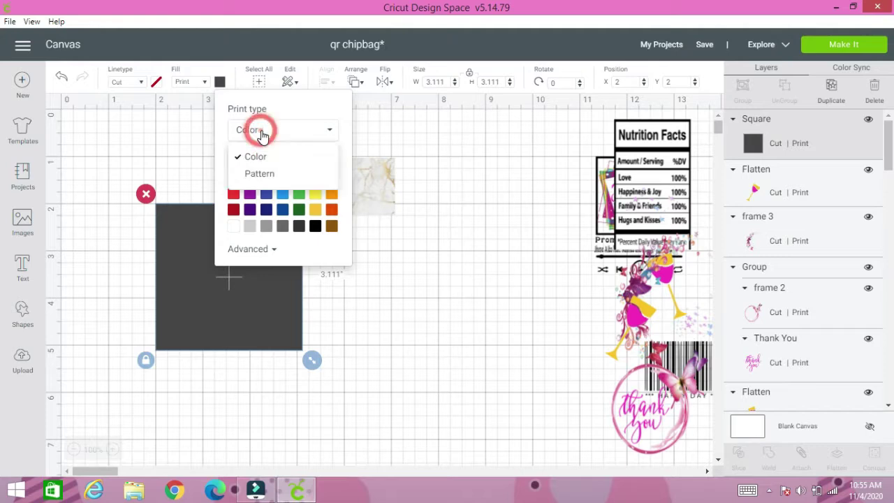
click(253, 175)
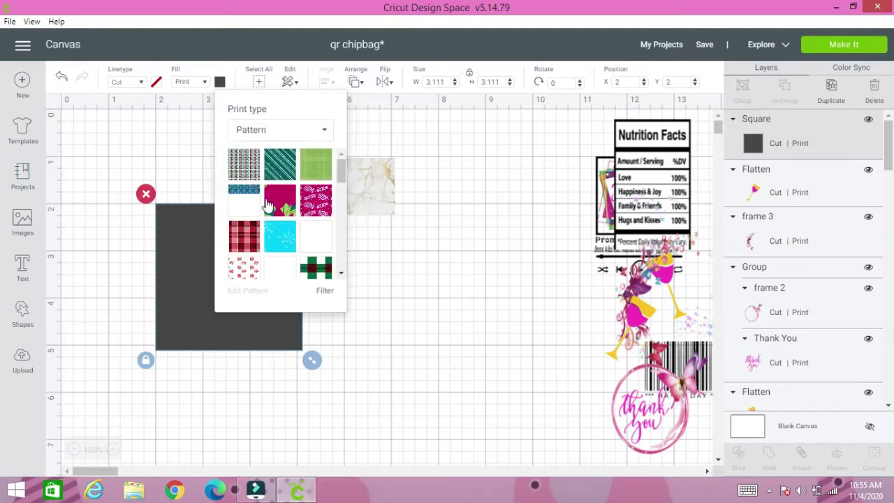
scroll(280, 213, down, 10)
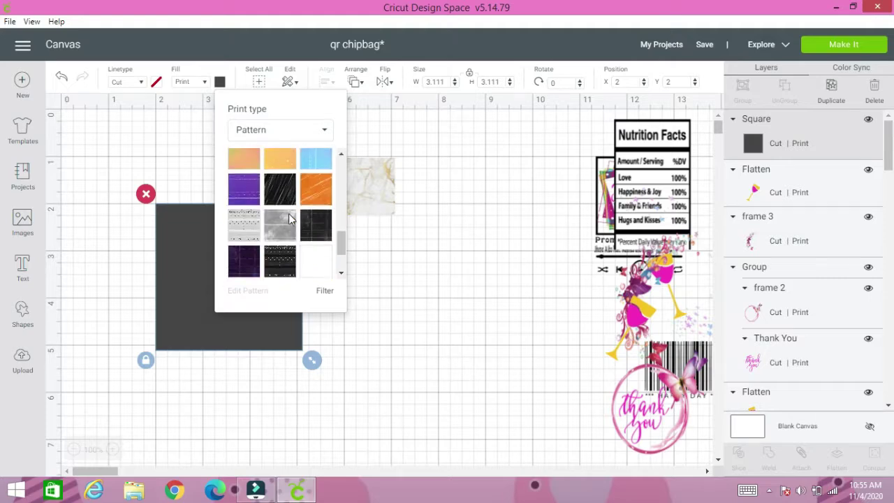
scroll(290, 220, down, 3)
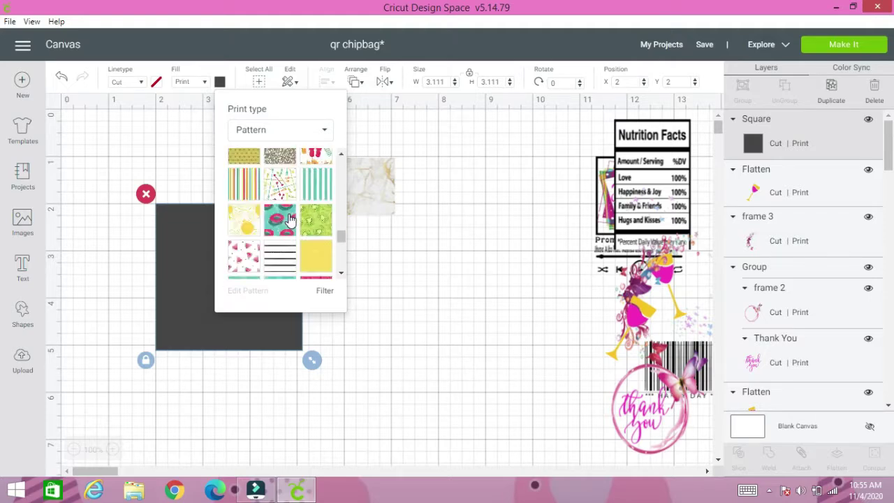
scroll(256, 233, down, 3)
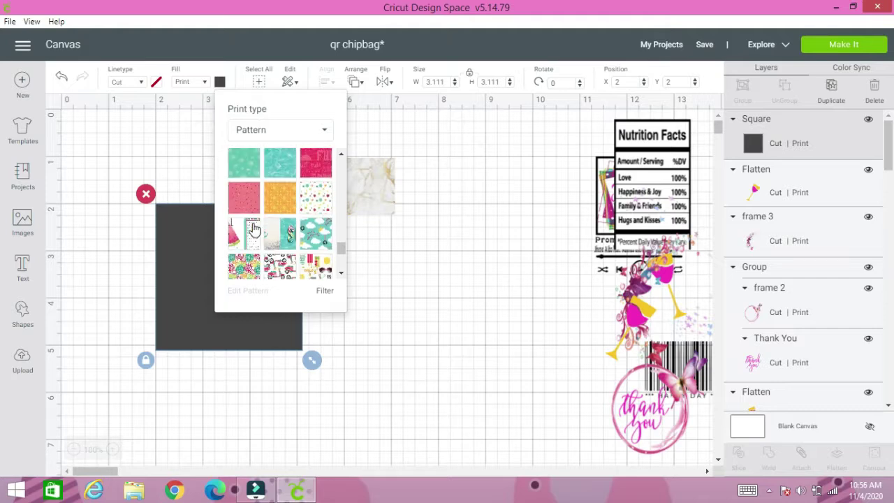
scroll(255, 234, down, 4)
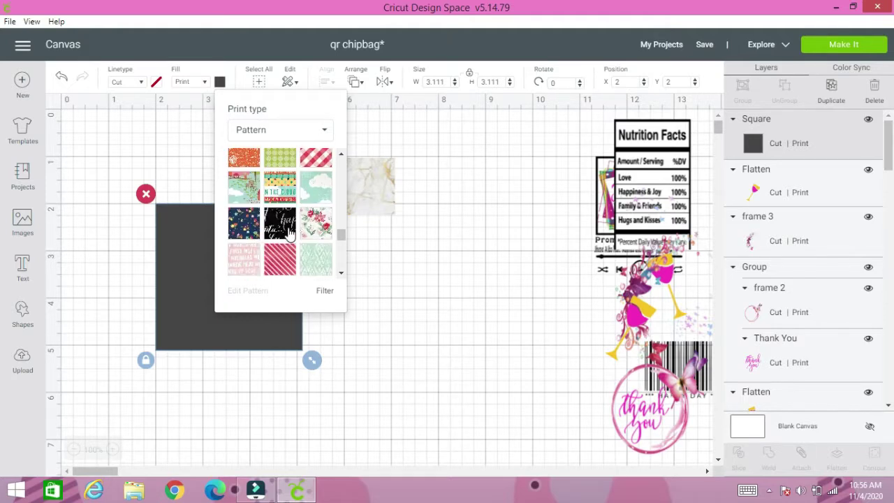
click(288, 233)
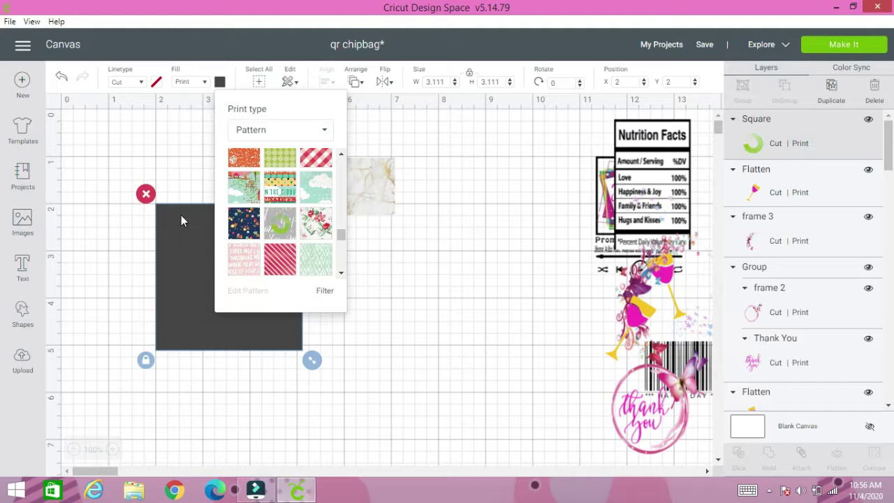
- Shift the gold marble image slightly up and left, then reselect the patterned square
click(364, 186)
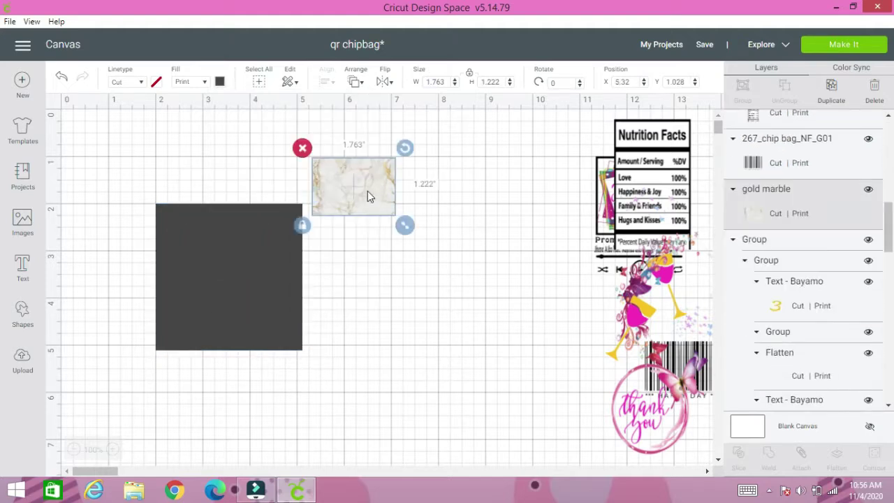
drag(357, 190, 396, 199)
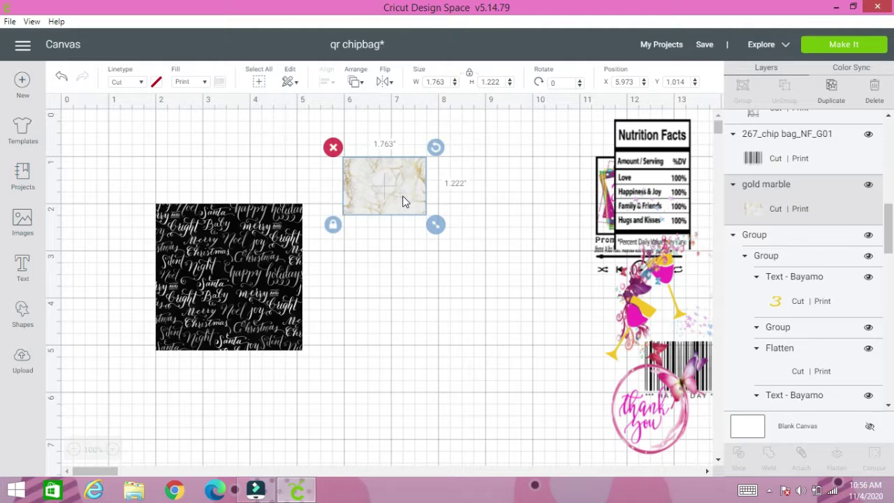
click(371, 192)
drag(371, 192, 354, 176)
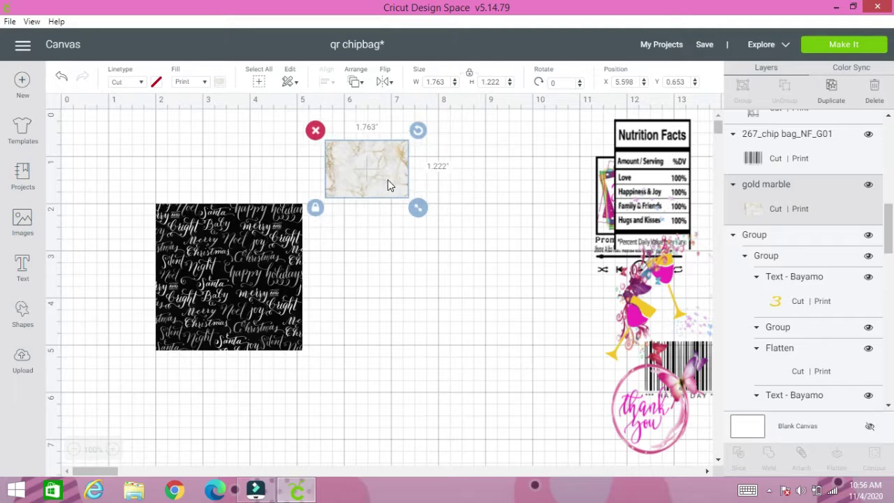
click(237, 278)
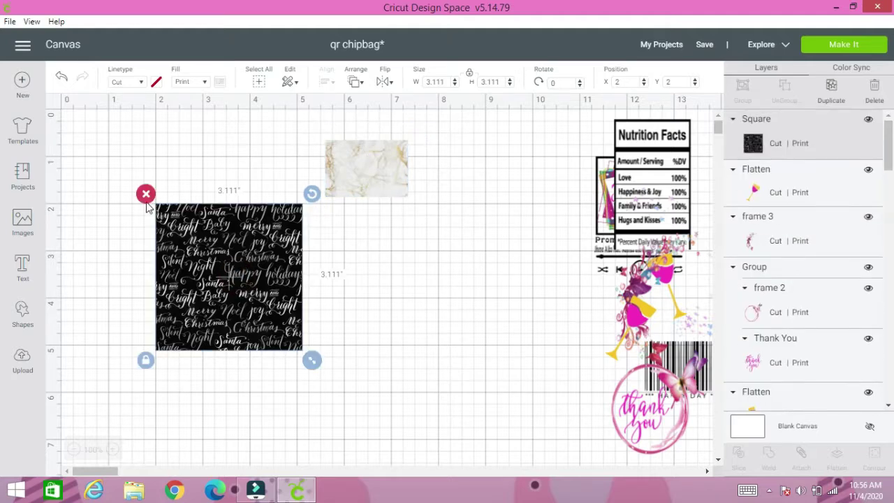
- Delete the patterned square and move the marble image left and down
click(146, 193)
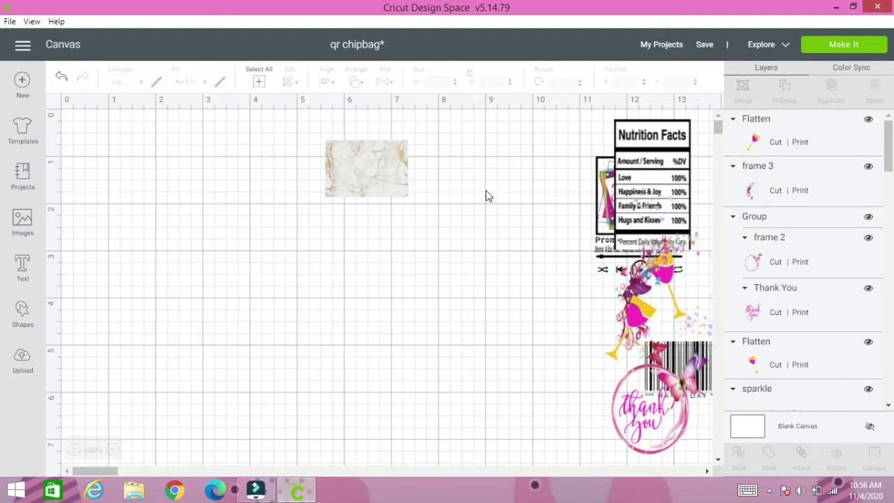
click(374, 183)
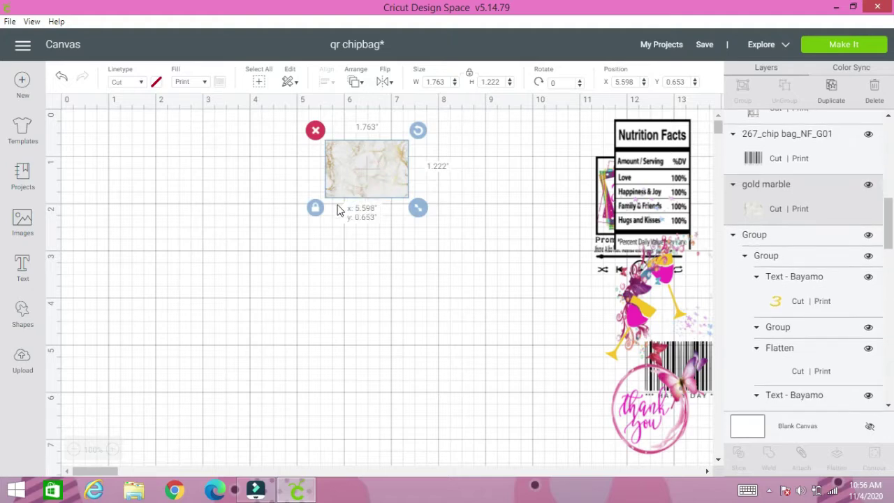
drag(374, 183, 306, 244)
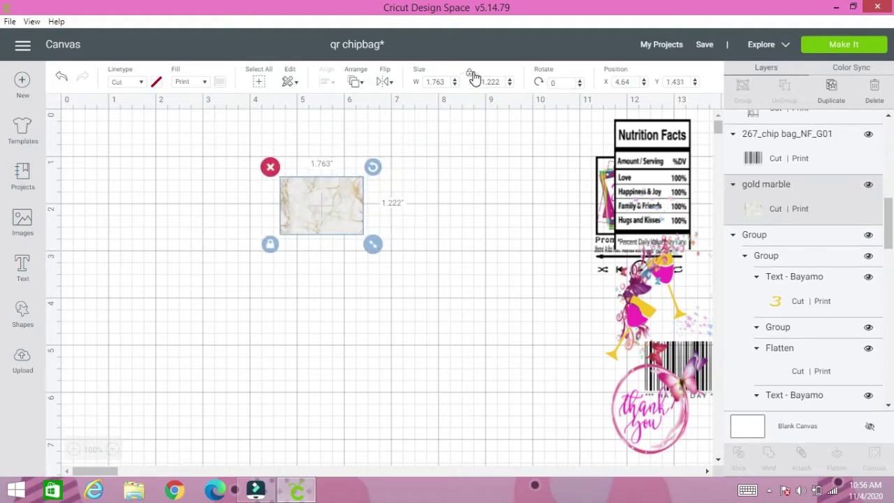
- Stretch the marble image to 4.577 × 6.75 in and move it near the canvas top
click(469, 73)
click(435, 81)
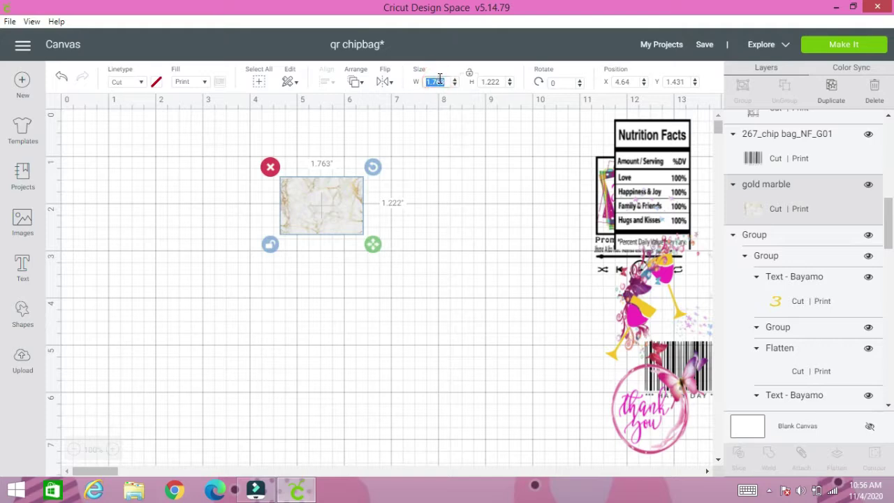
text(4.577)
click(489, 81)
text(6.75)
key(Return)
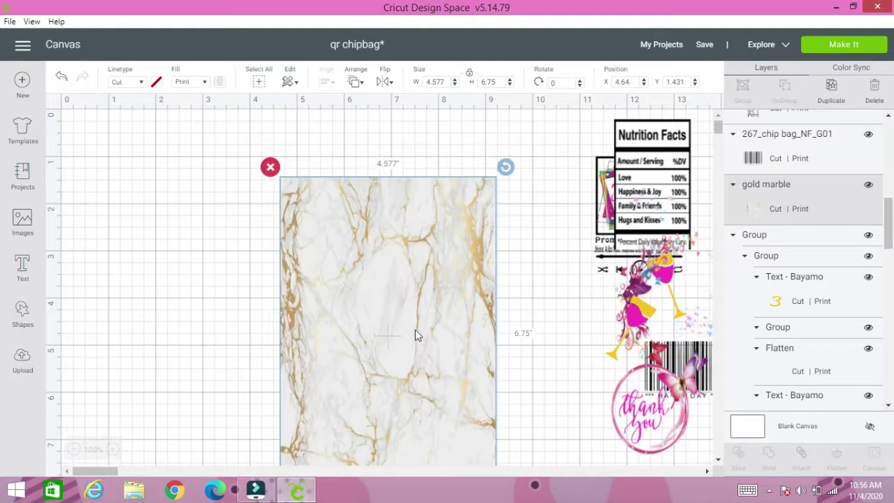
drag(382, 309, 361, 251)
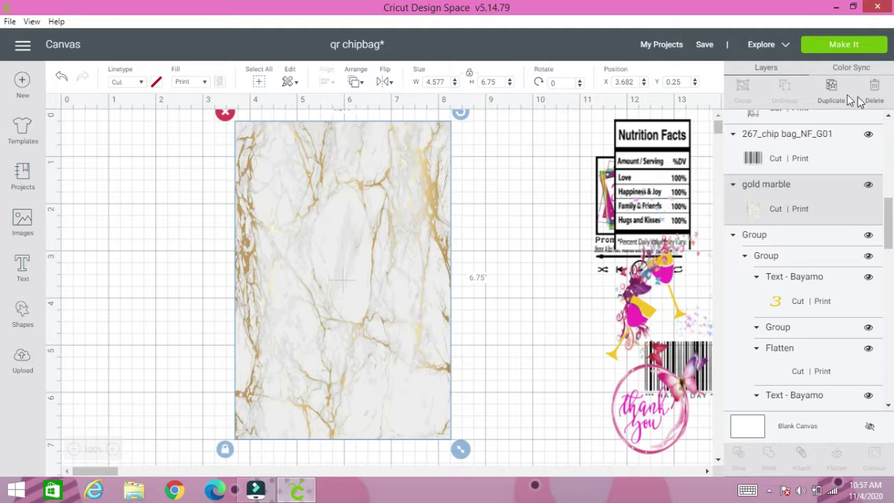
- Duplicate the marble panel, narrow it to 2.36 × 6.75 in, and place it right of the front panel
click(831, 87)
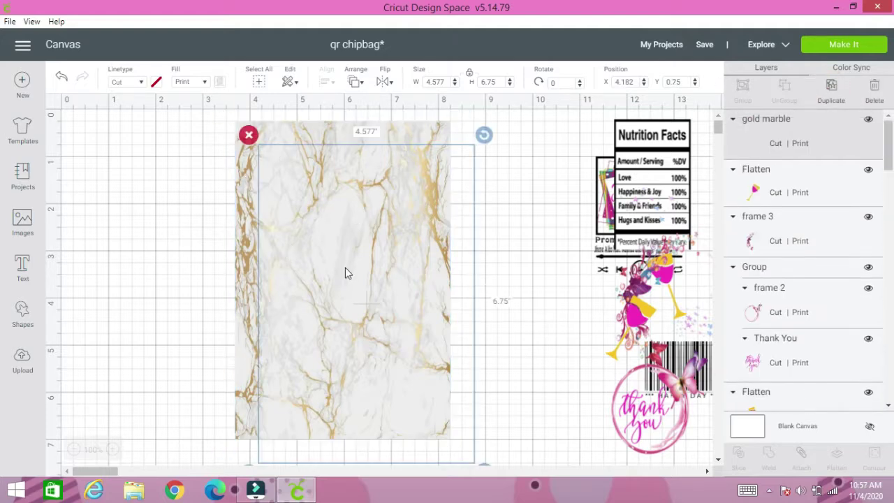
drag(342, 269, 376, 224)
click(443, 81)
text(2.36)
click(487, 82)
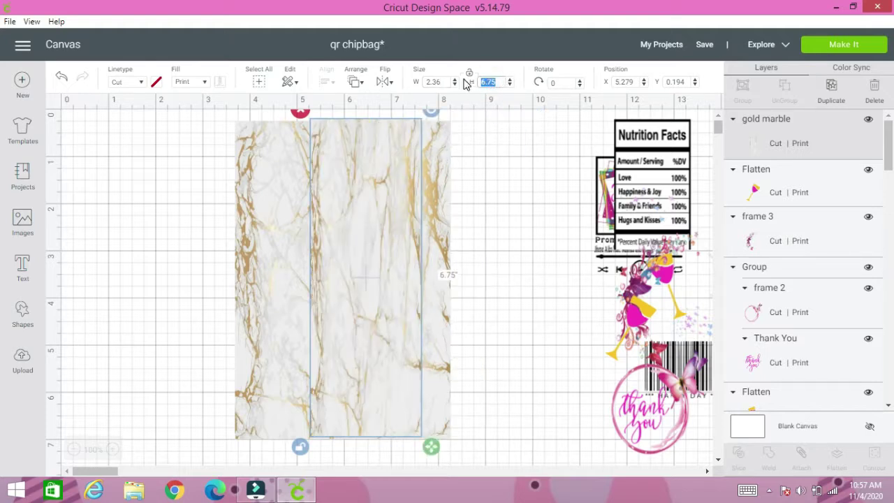
click(470, 72)
drag(367, 323, 523, 321)
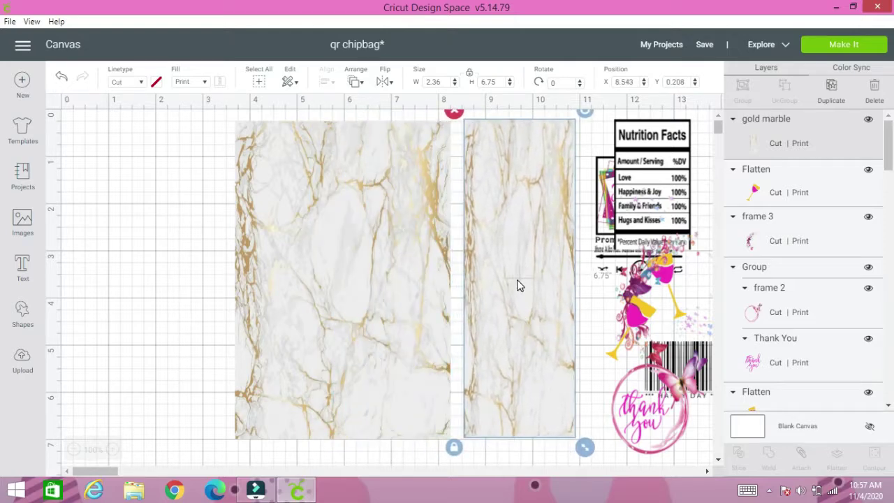
- Duplicate the narrow panel and place the copy left of the front panel
click(831, 87)
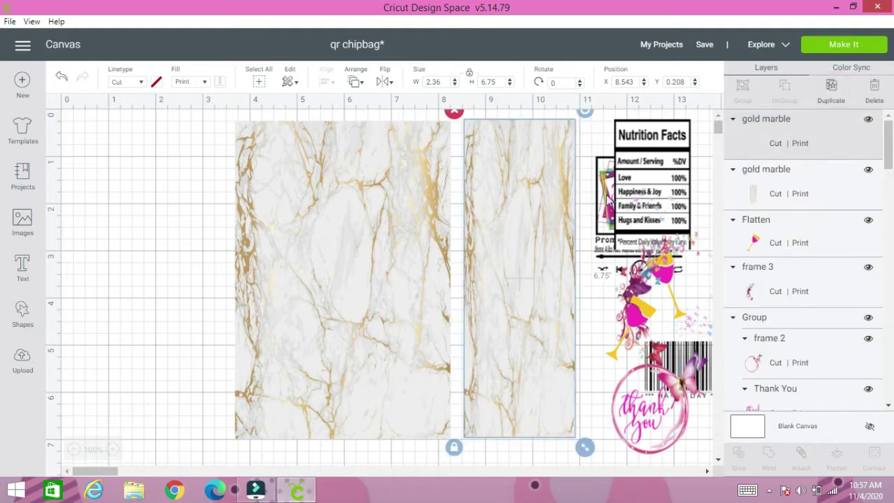
drag(500, 269, 89, 244)
click(461, 234)
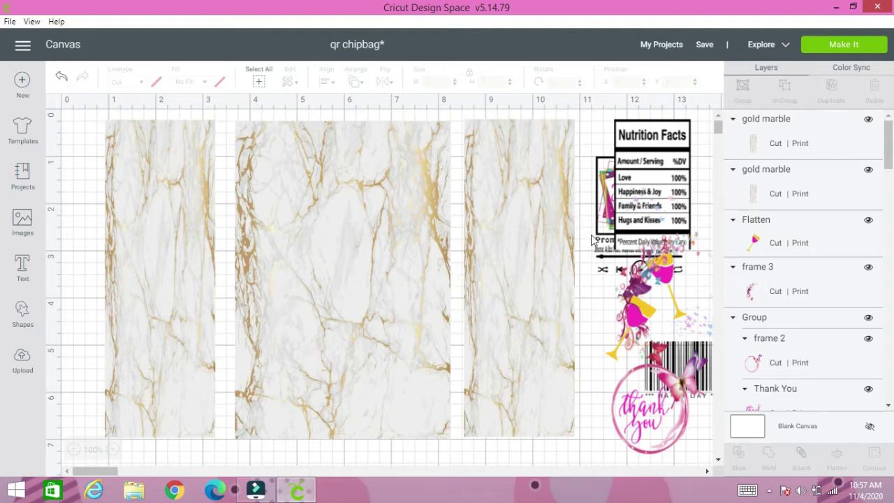
- Bring the 'Promises' plaque to the front of the middle panel and enlarge it to about 3.75 in wide
drag(583, 241, 398, 235)
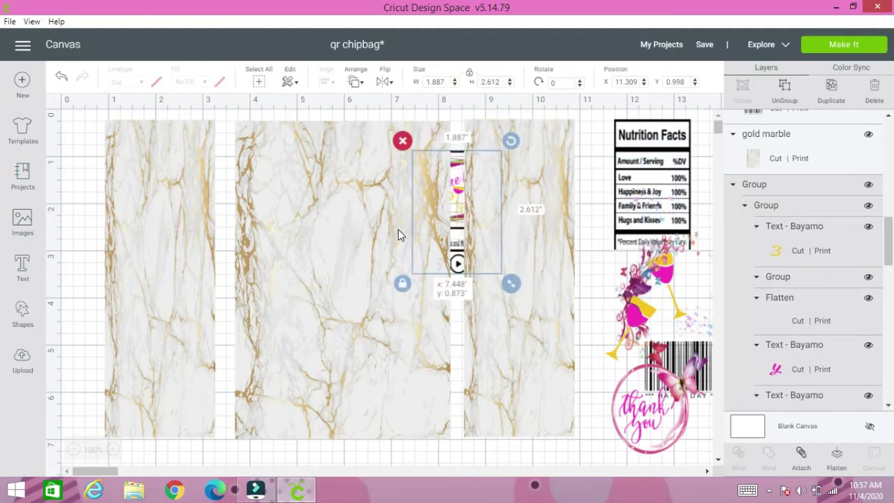
click(356, 83)
click(381, 159)
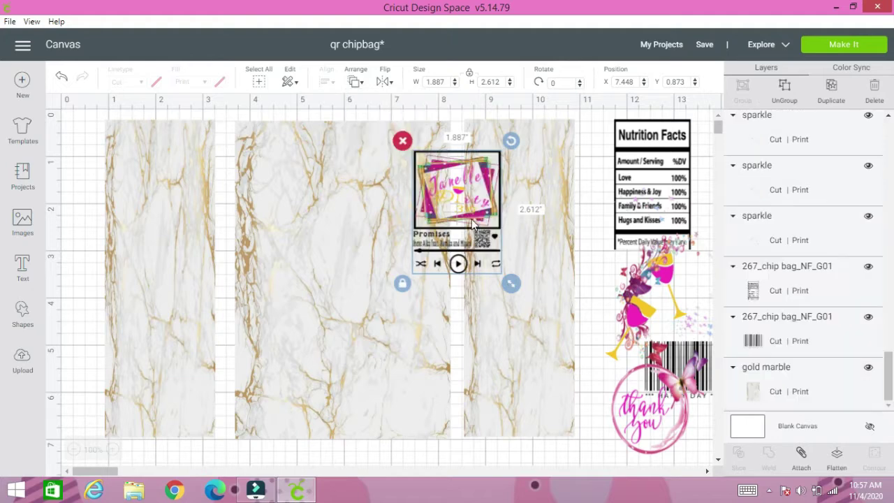
drag(426, 230, 275, 215)
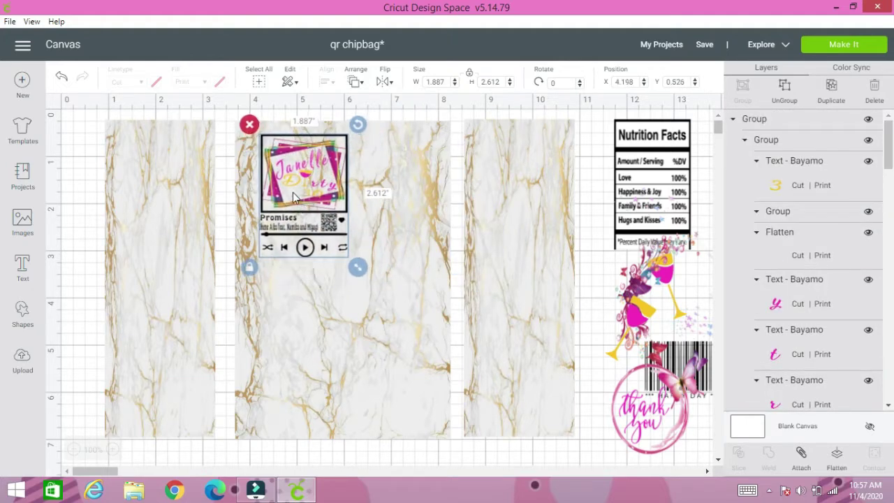
click(250, 267)
drag(358, 267, 445, 447)
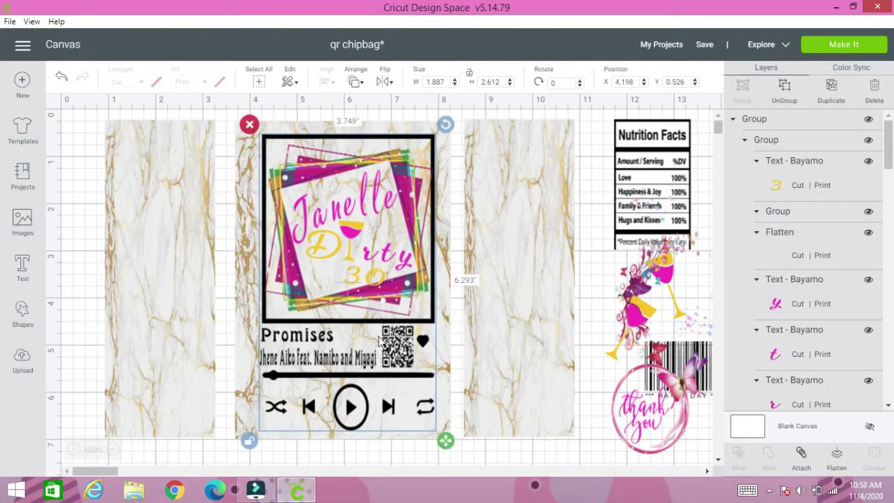
drag(370, 323, 365, 316)
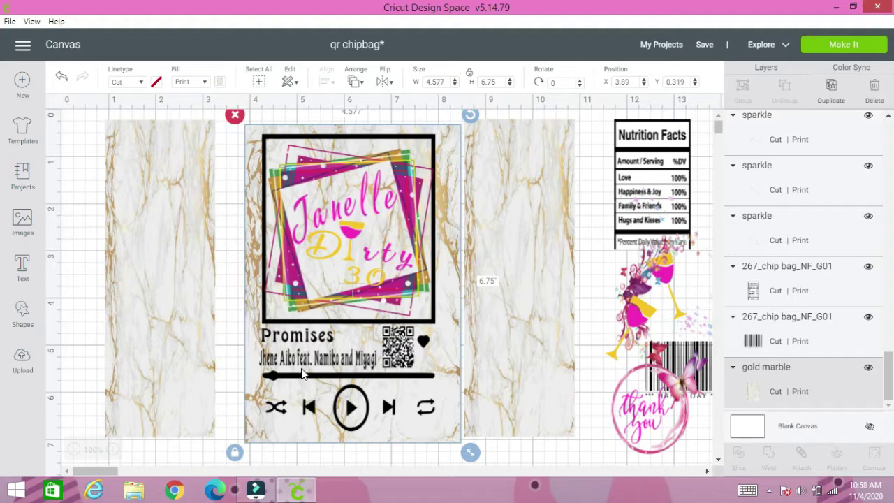
- Resize the music-player plaque to 4.221 × 6.182 in and center it on the middle panel
click(402, 390)
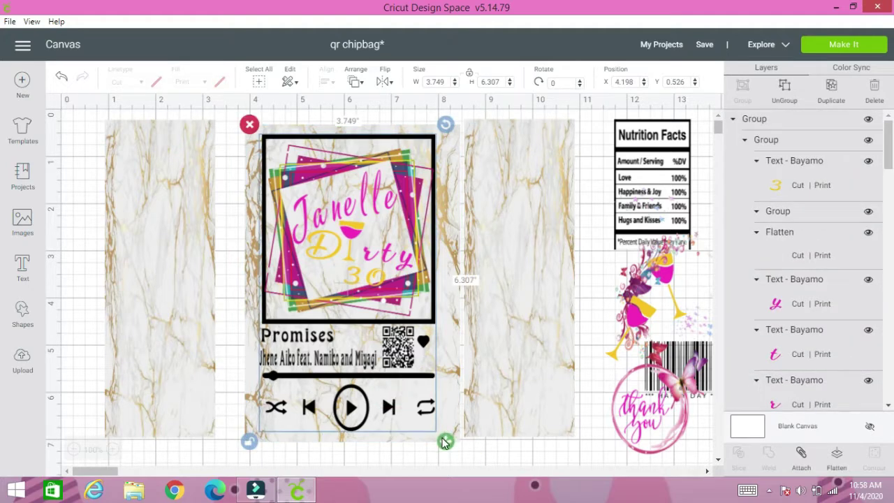
drag(445, 442, 457, 437)
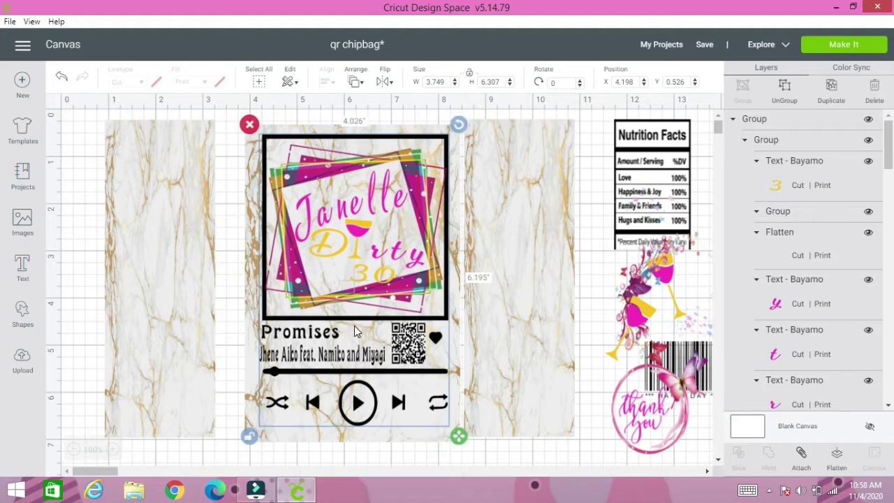
drag(354, 326, 346, 326)
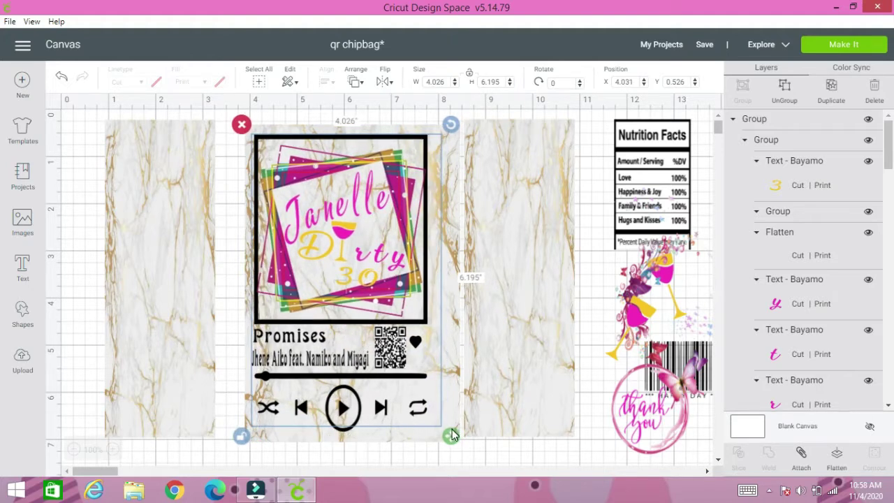
drag(452, 435, 461, 437)
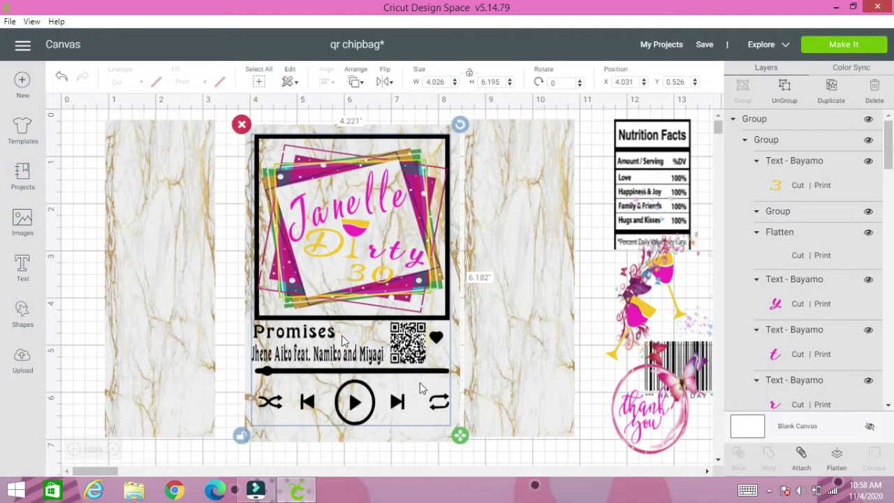
click(235, 256)
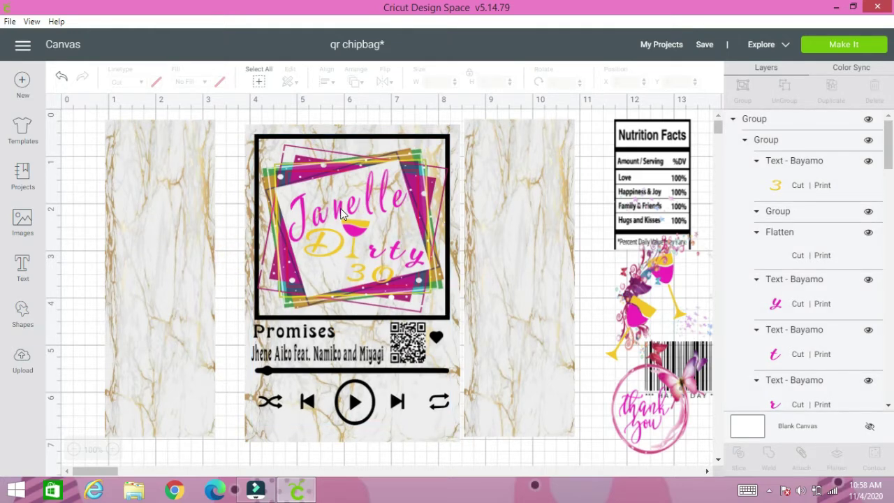
drag(343, 215, 343, 221)
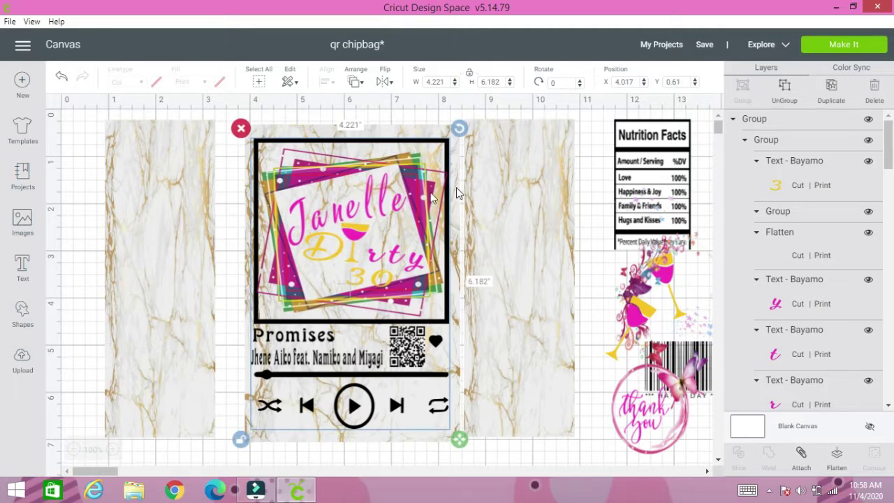
drag(353, 239, 355, 239)
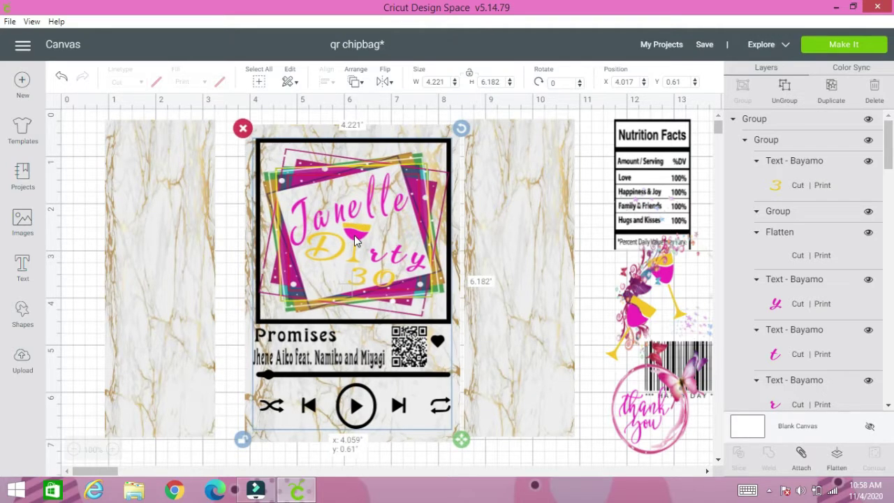
- Group the plaque with the middle marble panel
click(226, 213)
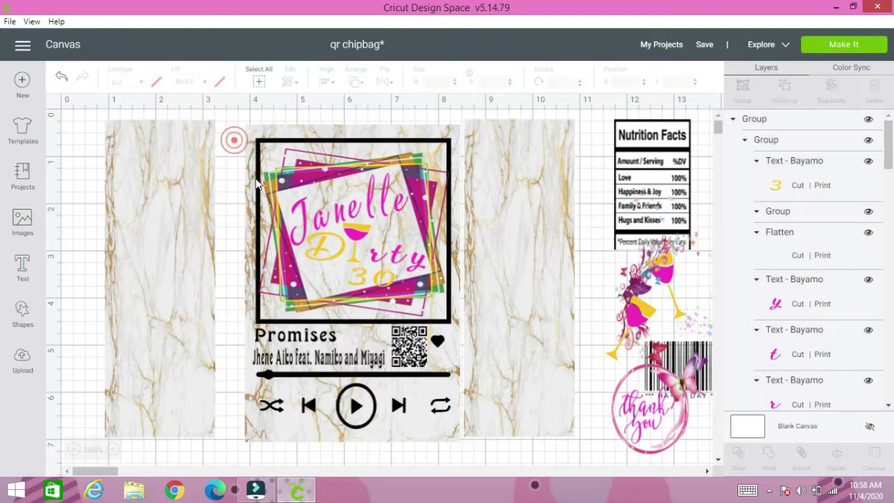
drag(234, 140, 430, 394)
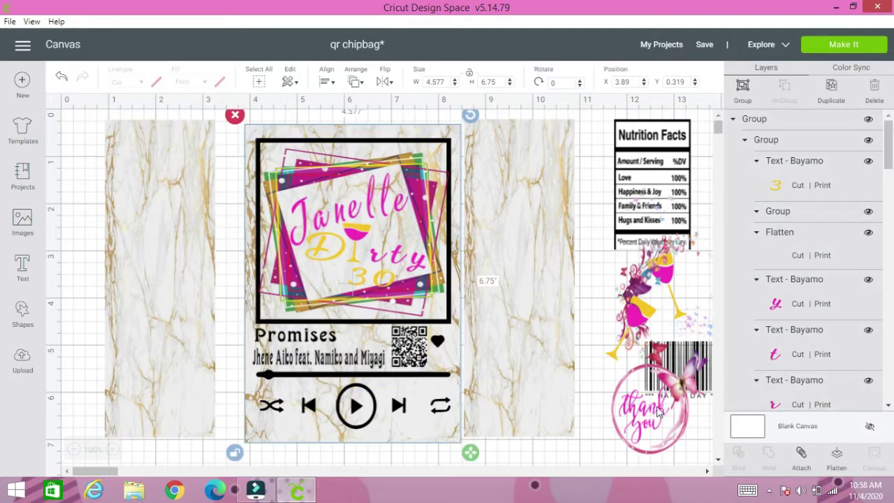
click(743, 88)
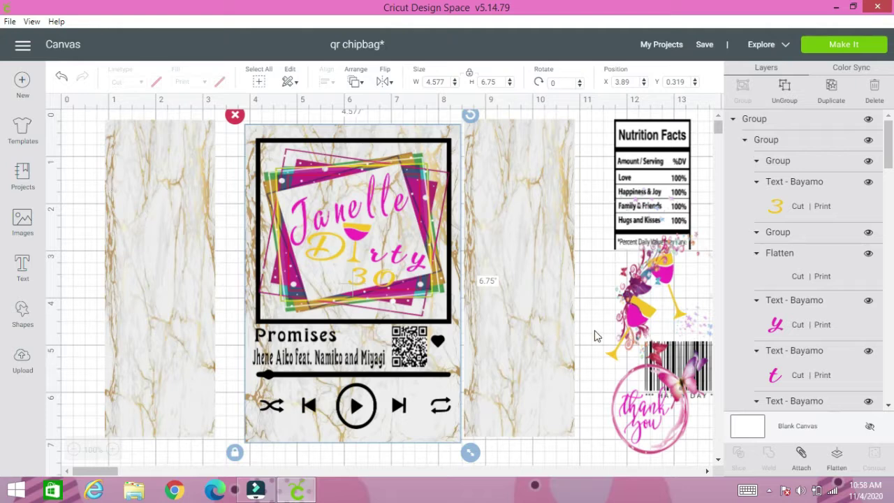
- Bring the Thank You design and frame 3 sparkle to front, moving the sparkle onto the left strip
click(628, 408)
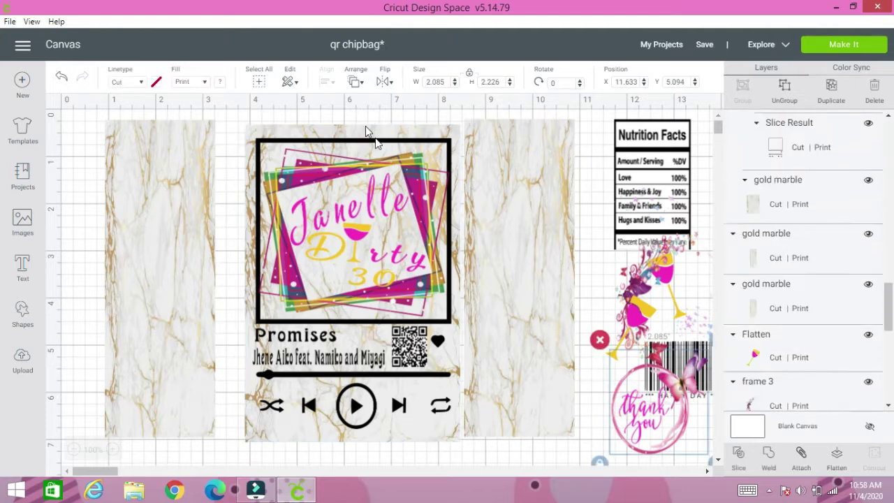
click(356, 77)
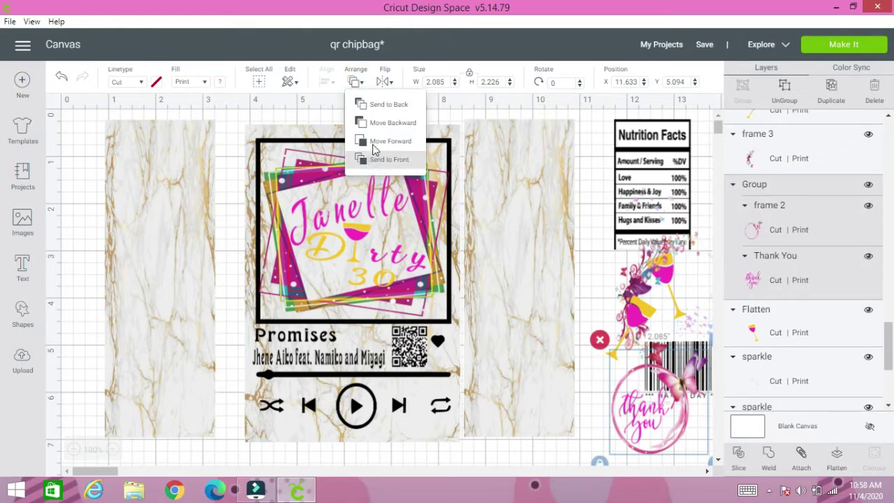
click(381, 160)
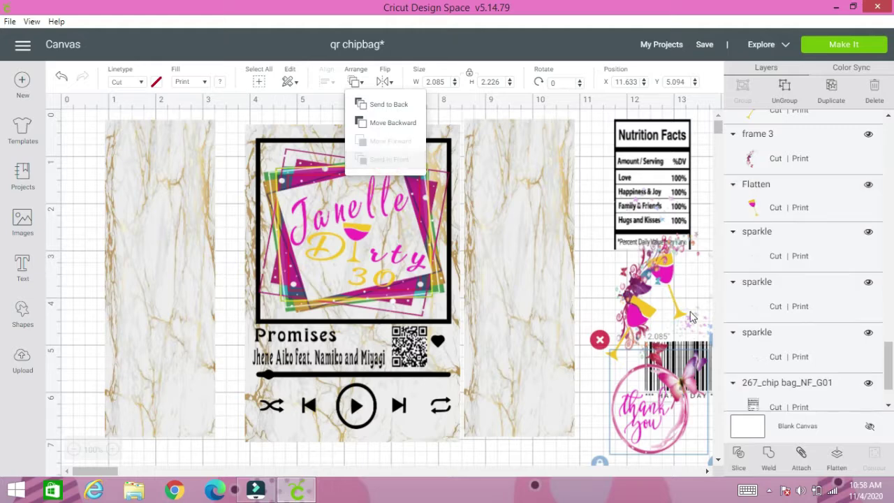
click(646, 297)
click(355, 79)
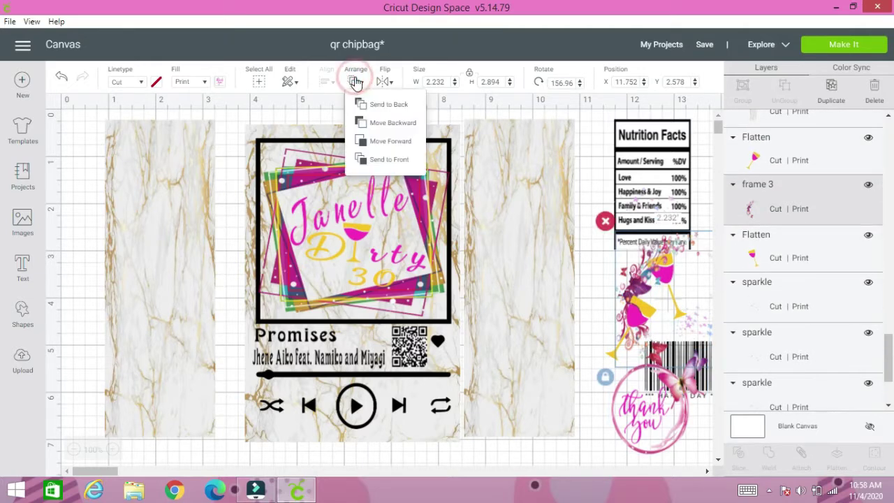
click(383, 162)
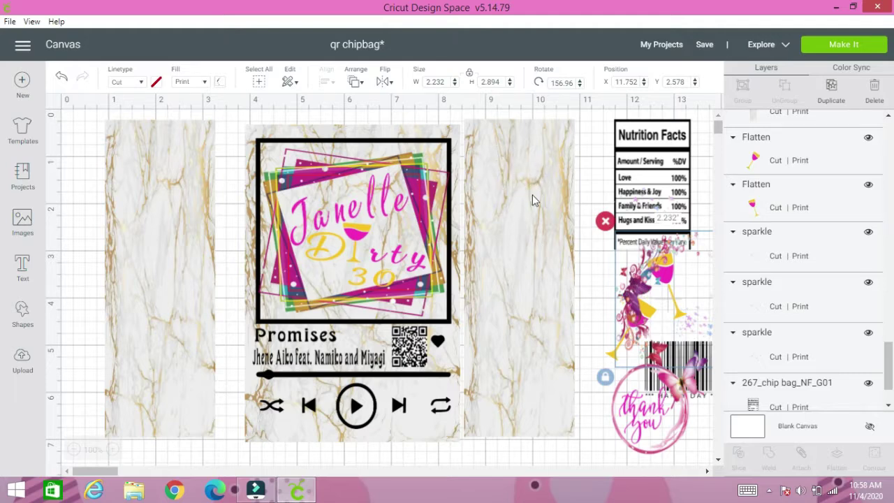
drag(635, 304, 76, 193)
click(83, 199)
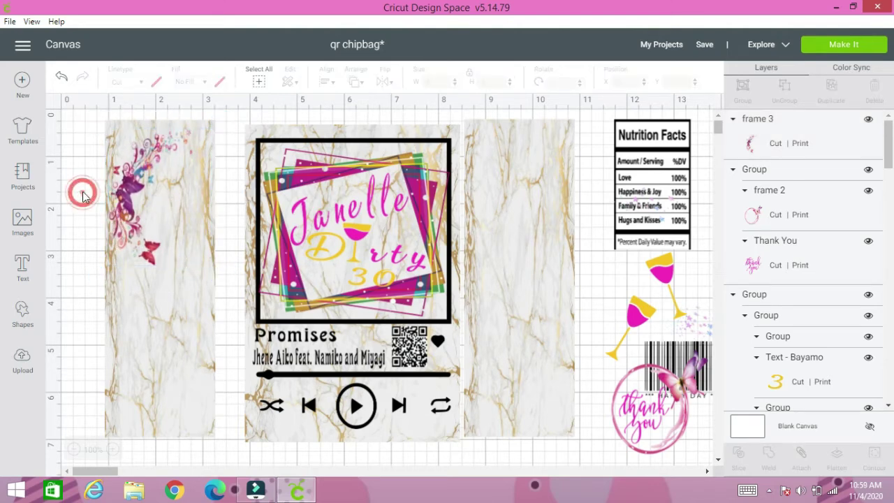
- Bring both wine glasses to the front and place them on the left floral strip
click(636, 328)
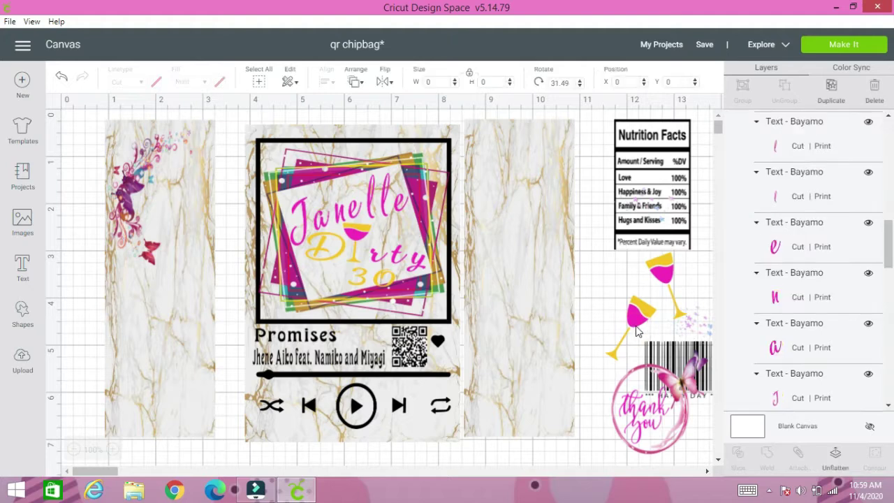
click(355, 82)
click(377, 159)
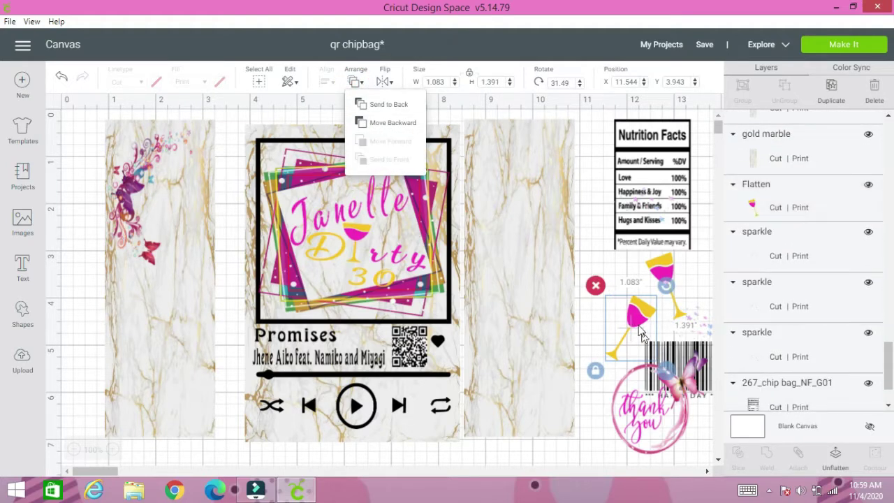
drag(662, 269, 180, 208)
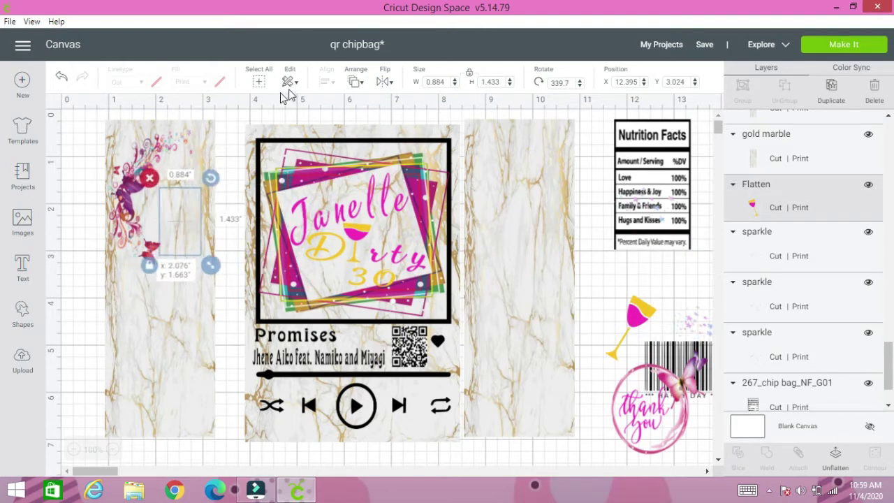
click(356, 83)
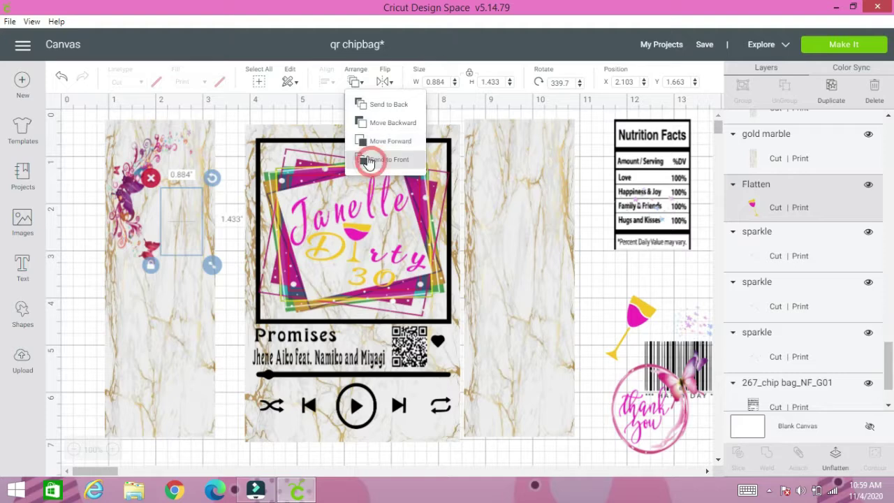
click(367, 145)
drag(650, 317, 157, 288)
- Place the thank-you circle on the left strip, fine-tune positions, and select all strip artwork
drag(663, 414, 108, 375)
click(70, 339)
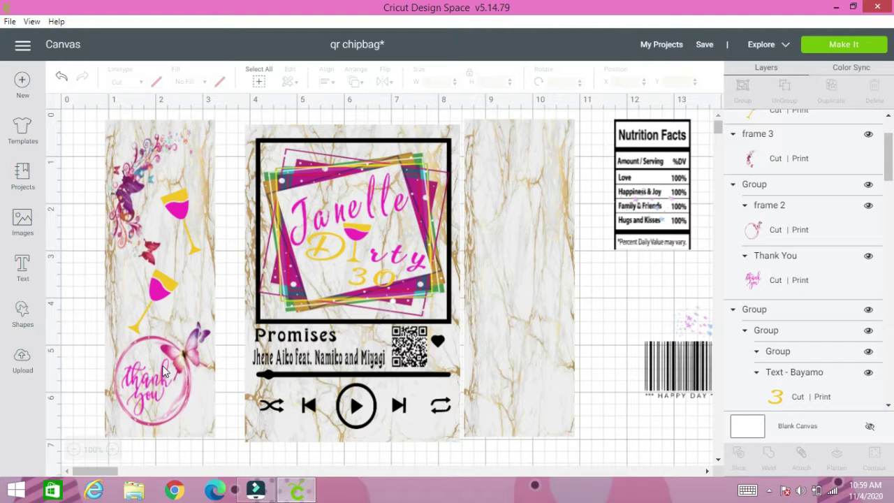
drag(166, 295, 173, 278)
drag(155, 360, 155, 357)
click(97, 211)
click(84, 120)
drag(112, 162, 218, 425)
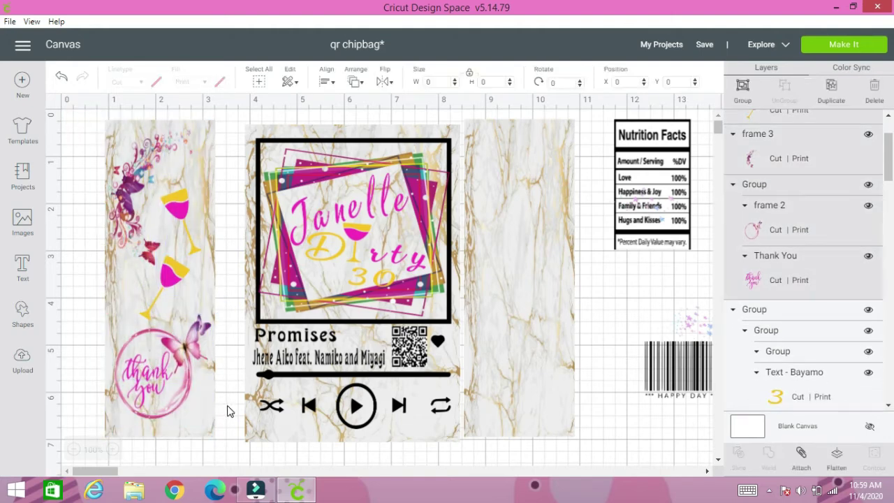
- Group the left strip's artwork and bring the Nutrition Facts label forward onto the right panel
click(741, 91)
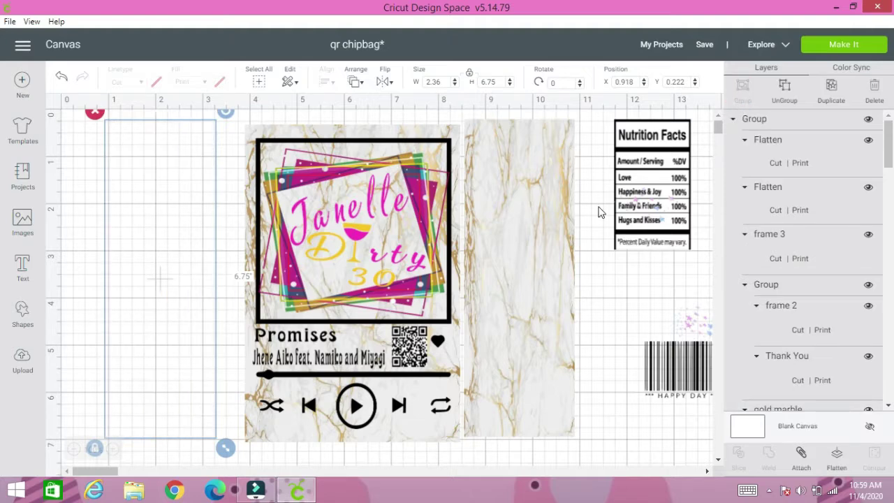
click(656, 218)
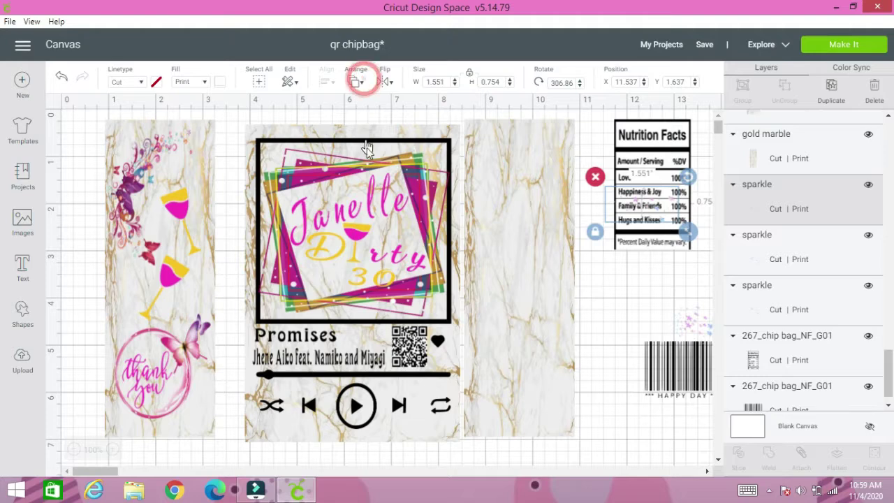
click(364, 84)
click(365, 158)
click(651, 153)
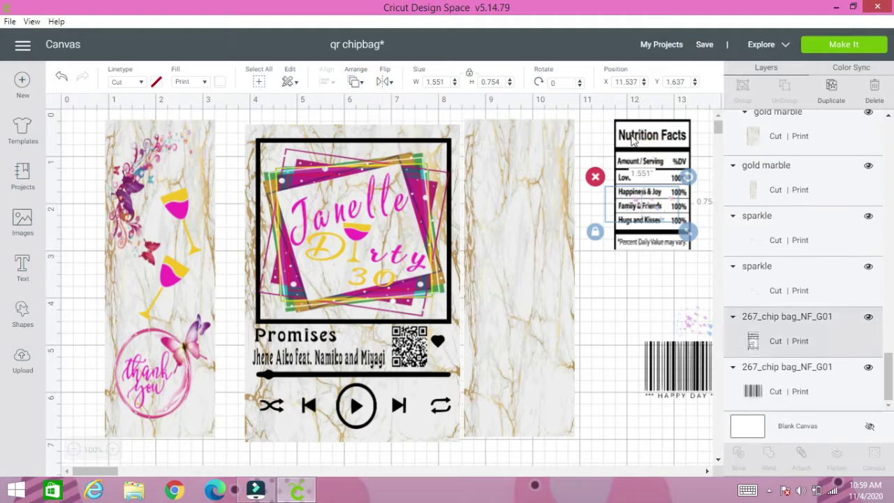
click(357, 84)
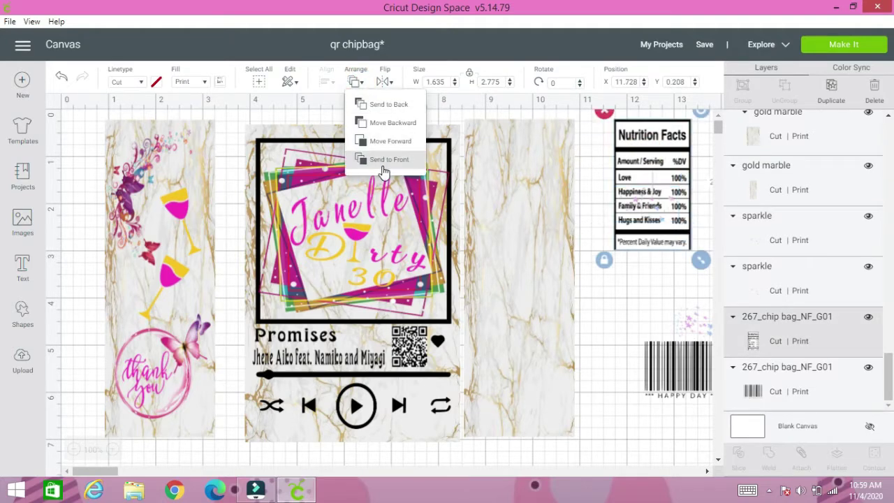
click(378, 166)
drag(653, 180, 518, 197)
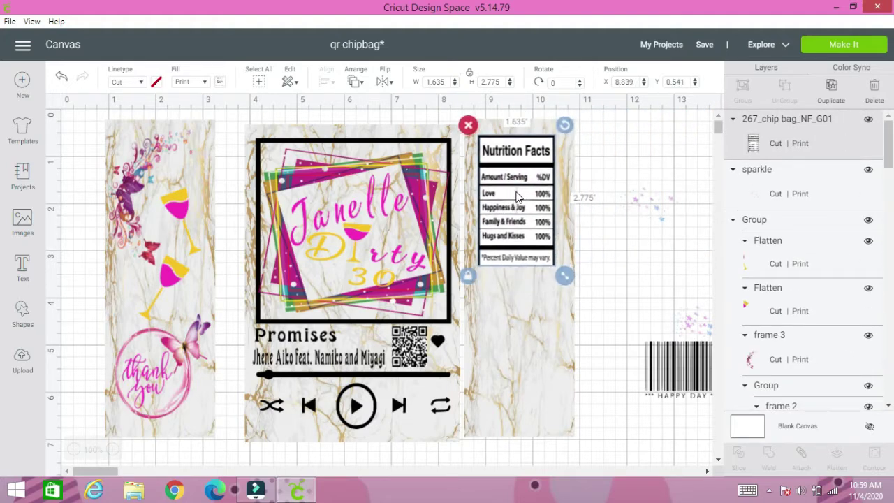
- Bring the 'HAPPY DAY' barcode to the front at the right panel's bottom
click(658, 351)
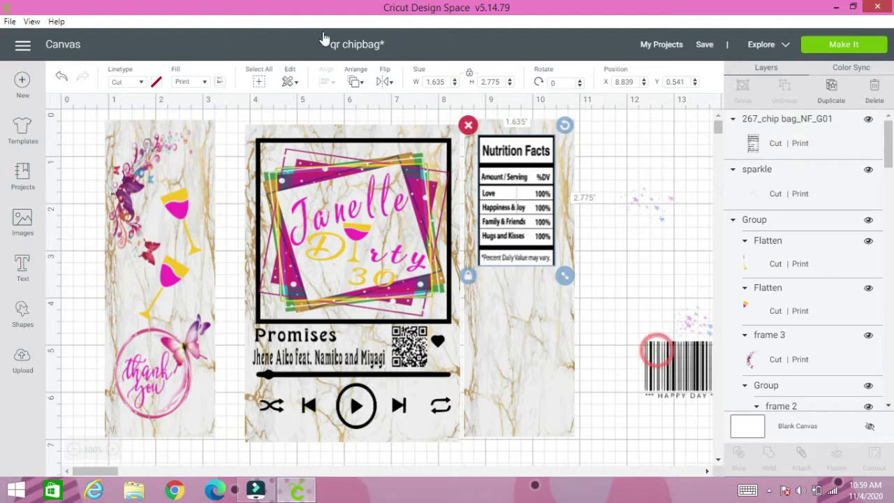
click(356, 81)
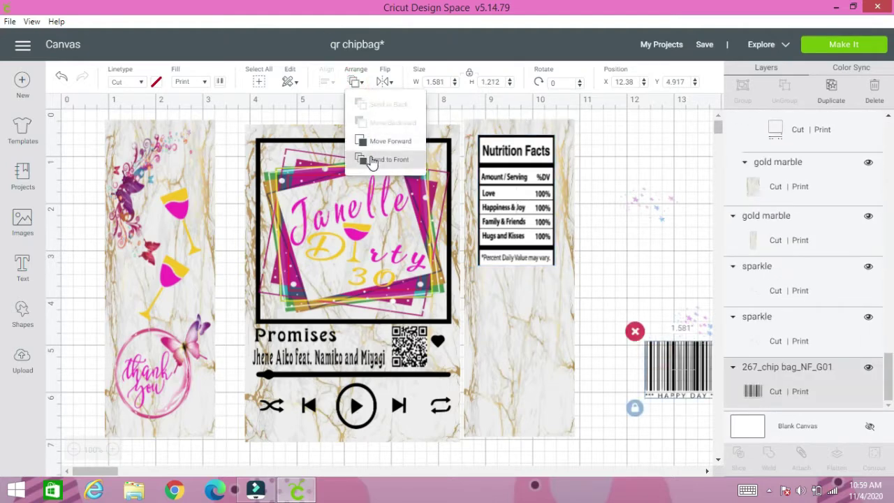
click(372, 160)
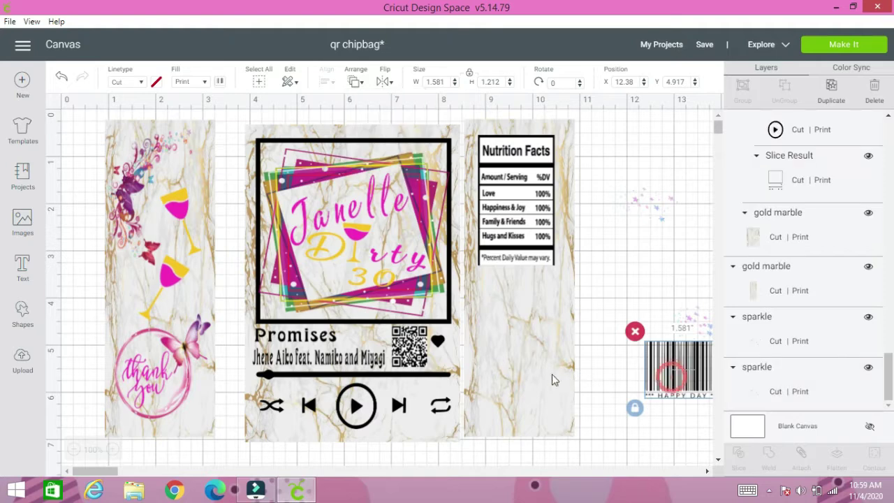
drag(664, 367, 446, 410)
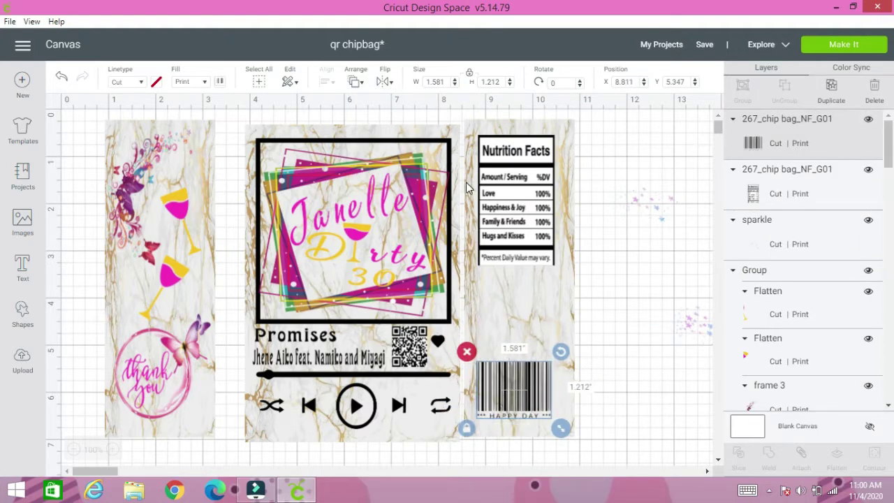
click(700, 329)
click(356, 82)
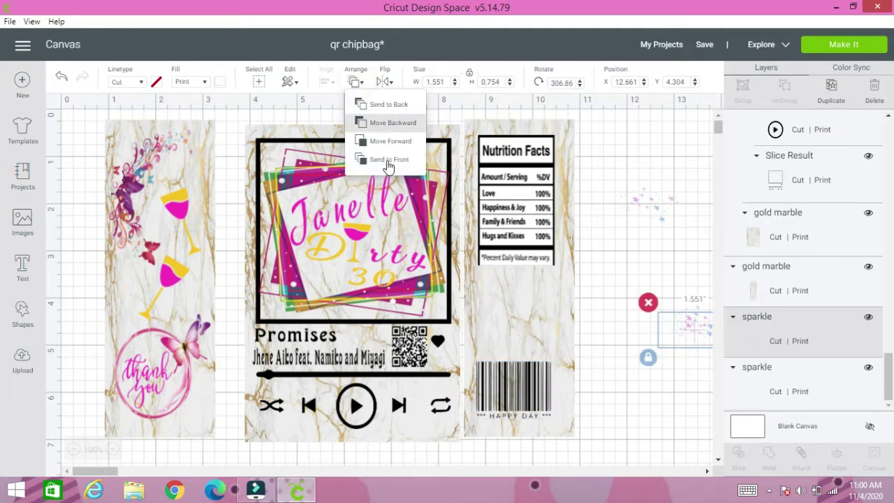
- Bring two sparkles to the front, placing one on the barcode and one on the right panel
click(389, 162)
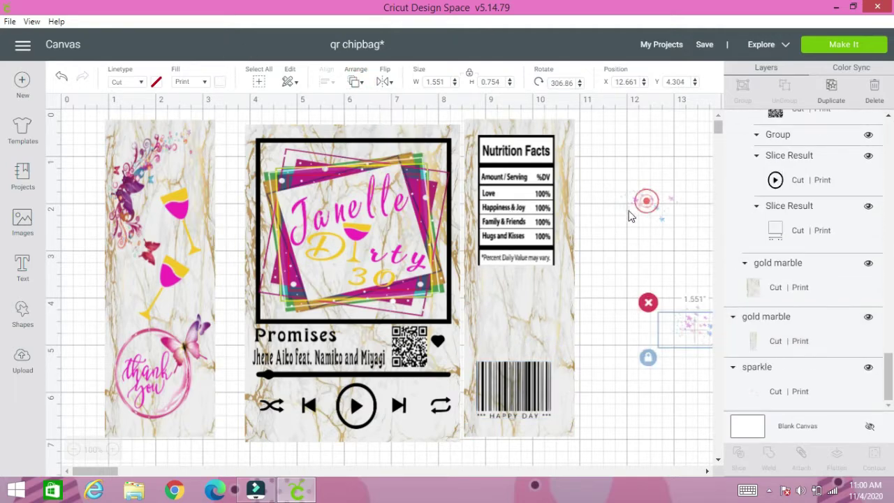
drag(628, 213, 508, 385)
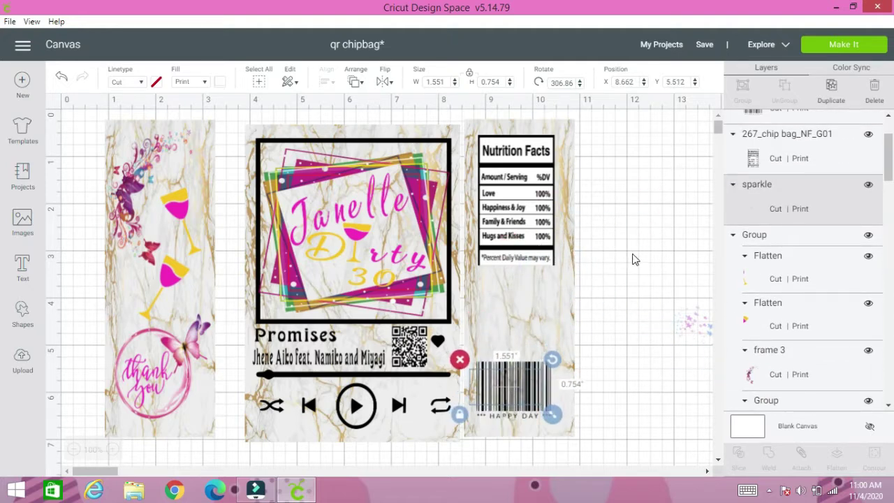
click(352, 82)
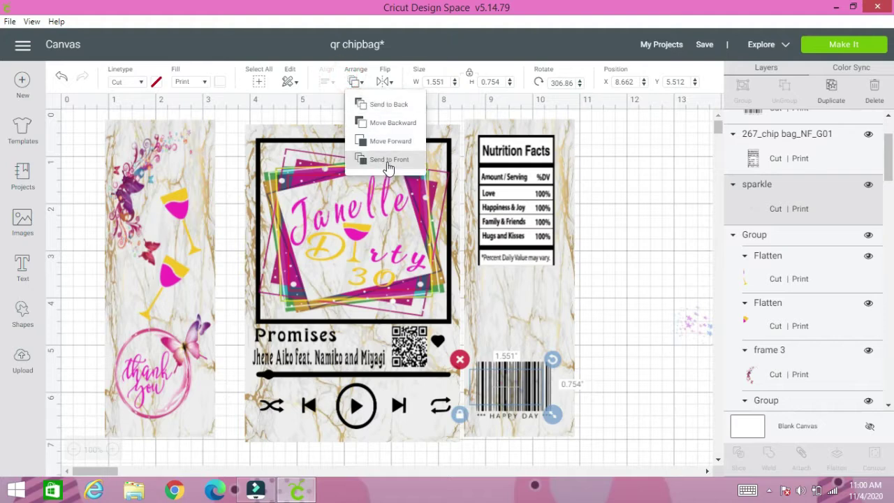
click(387, 171)
drag(692, 327, 505, 196)
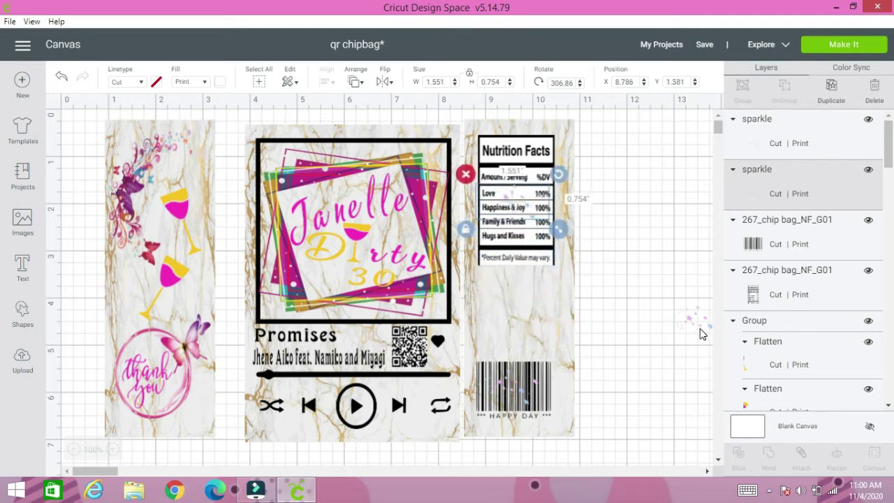
- Move the faint sparkle onto the Nutrition Facts label and duplicate it
drag(700, 329, 476, 303)
click(828, 94)
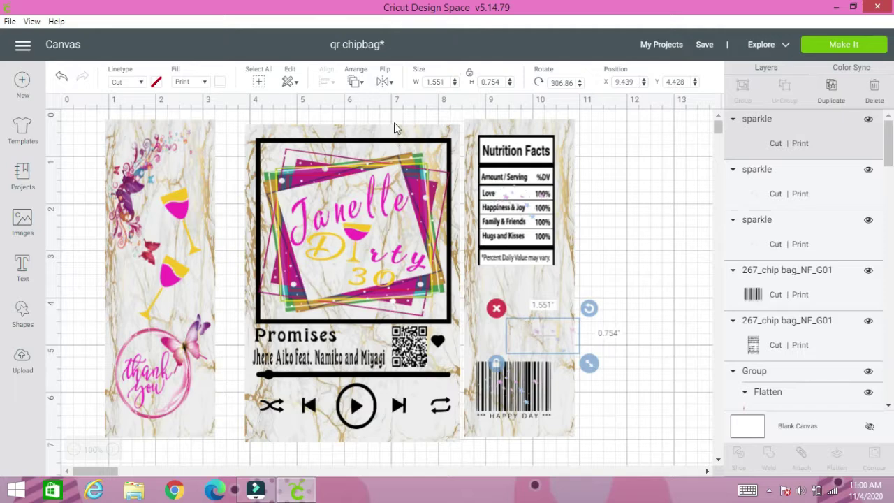
click(357, 82)
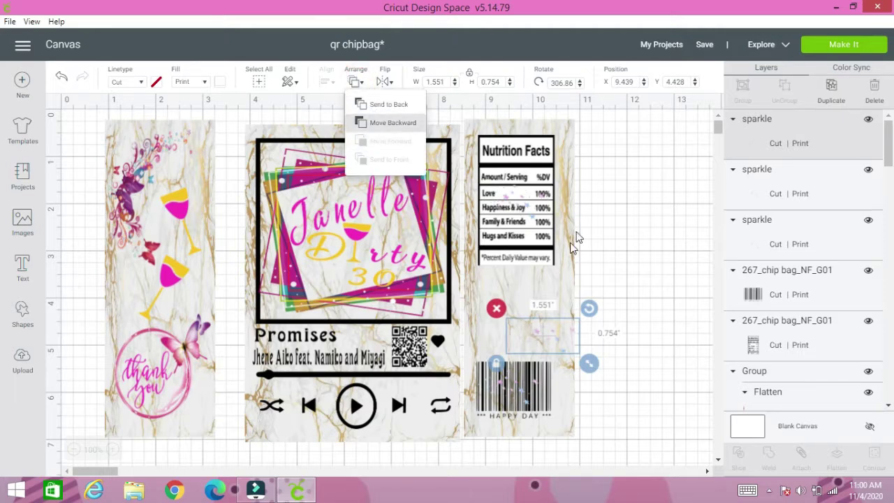
click(528, 314)
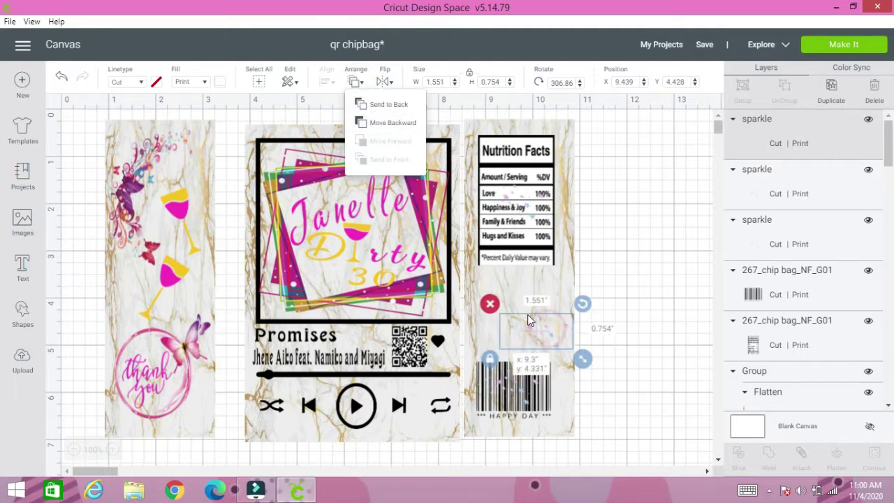
click(503, 290)
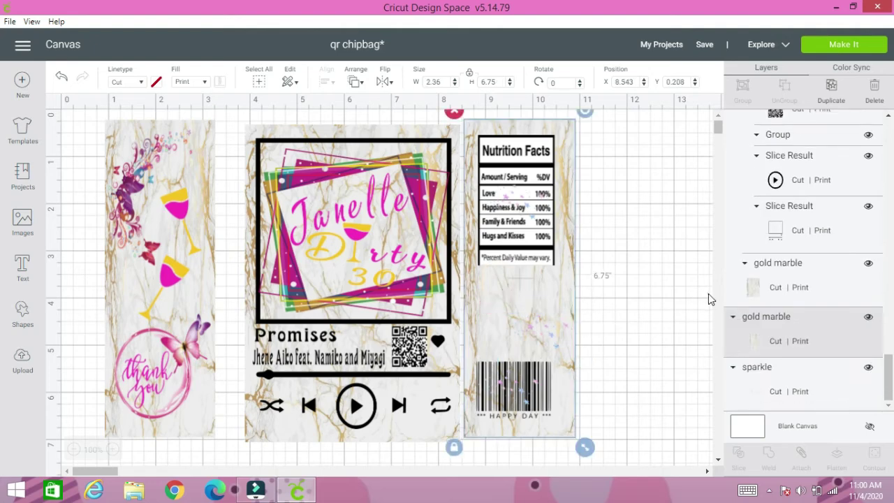
- Group all of the right panel's artwork with its marble background
click(630, 327)
drag(596, 438, 470, 119)
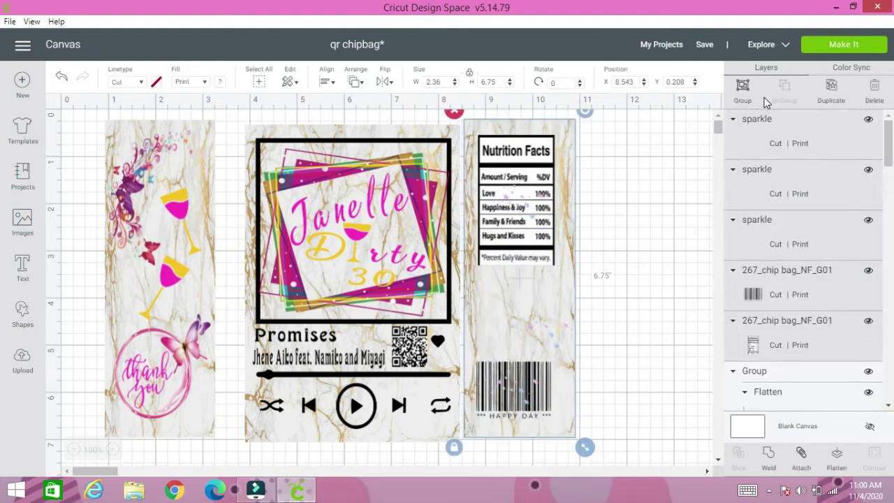
click(745, 96)
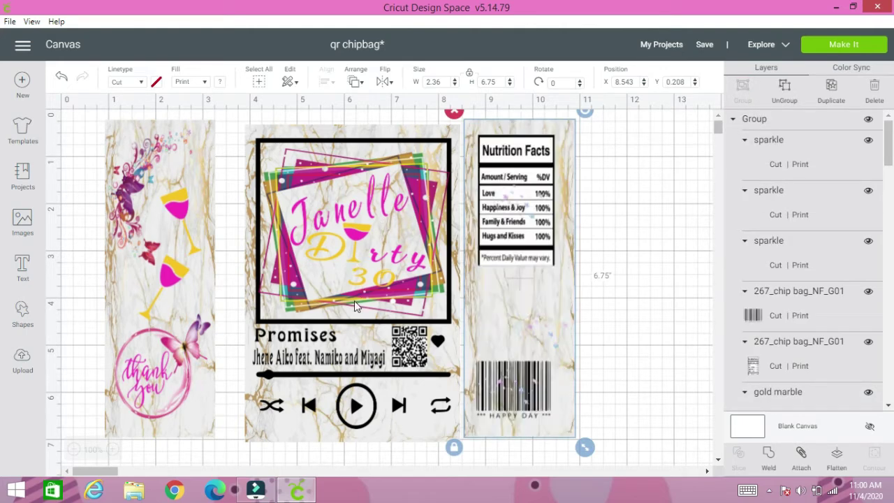
- Nudge the music-player panel and slide the nutrition-facts panel flush against it
drag(354, 301, 343, 295)
drag(493, 289, 472, 296)
click(188, 250)
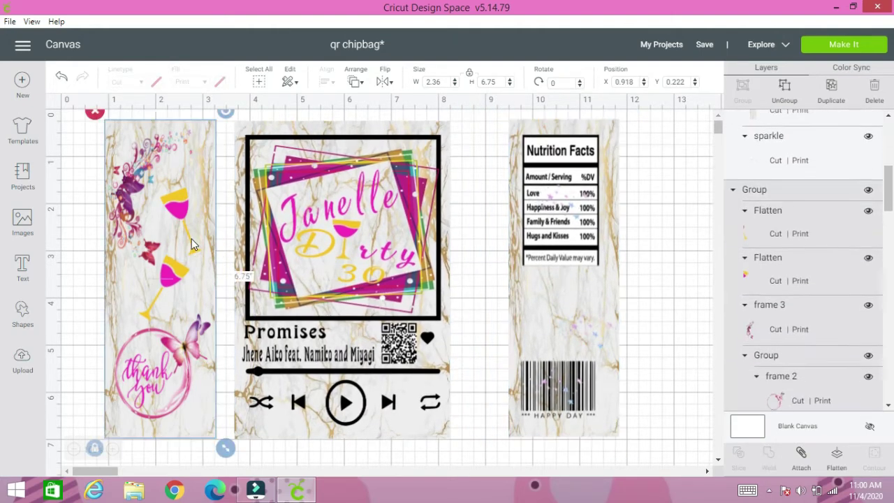
click(354, 263)
drag(373, 267, 388, 260)
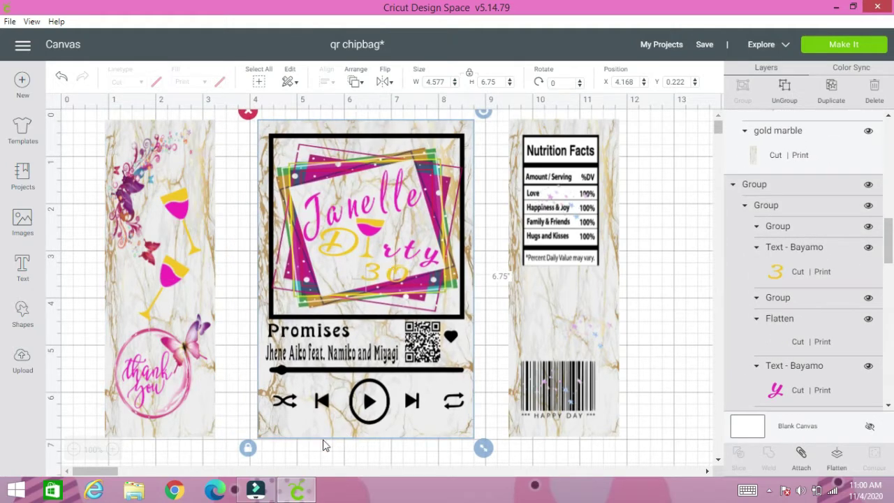
click(598, 352)
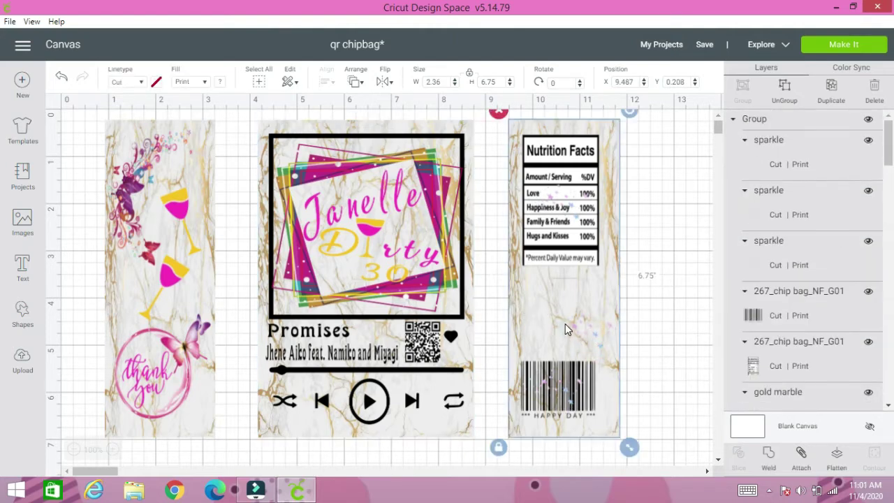
drag(565, 325, 528, 326)
- Slide the thank-you panel flush against the music panel, forming a 9.332 × 6.778 in wrapper
click(201, 316)
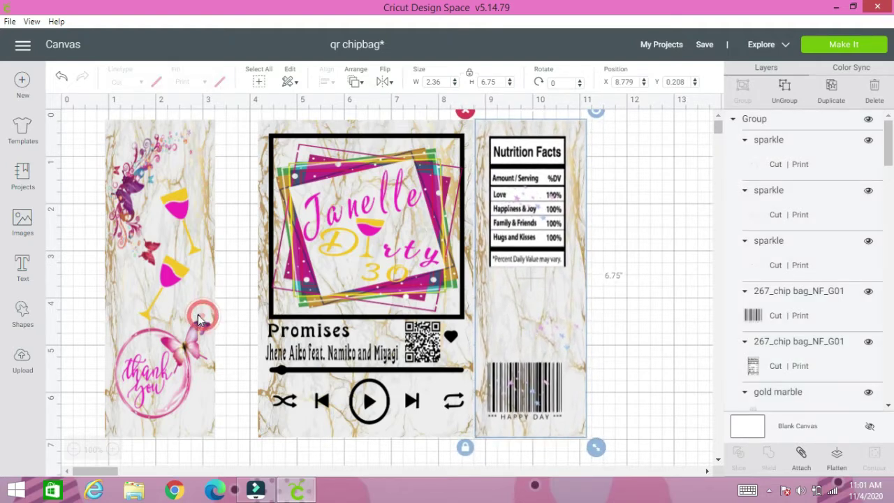
drag(198, 319, 240, 319)
click(127, 270)
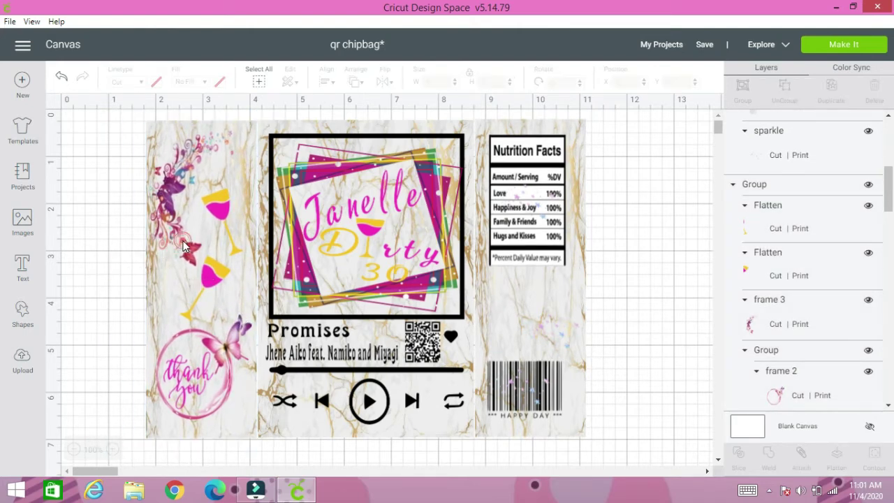
drag(183, 244, 184, 245)
click(119, 214)
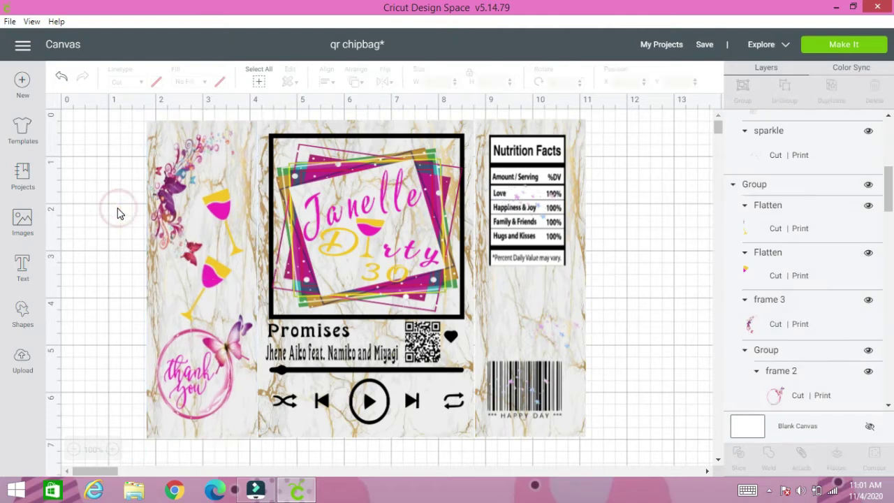
click(568, 259)
click(111, 151)
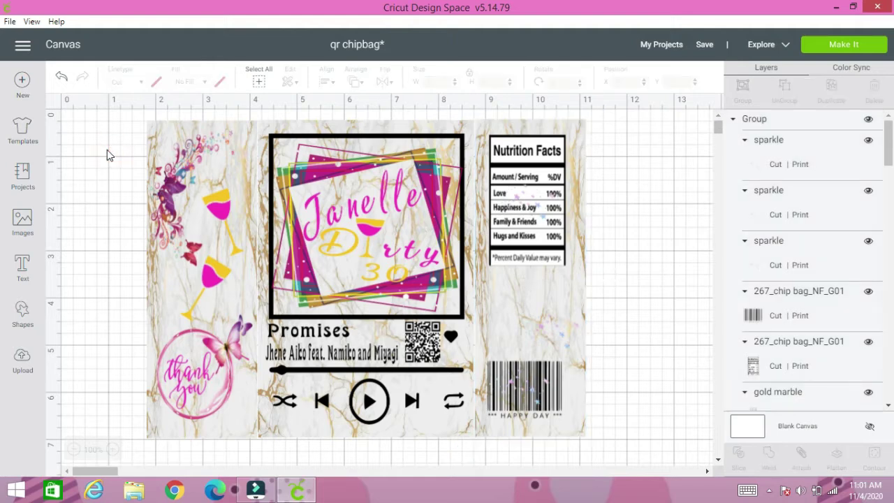
- Flatten all three panels into one 9.332 × 6.778 in print-then-cut image
click(114, 122)
drag(114, 121, 650, 439)
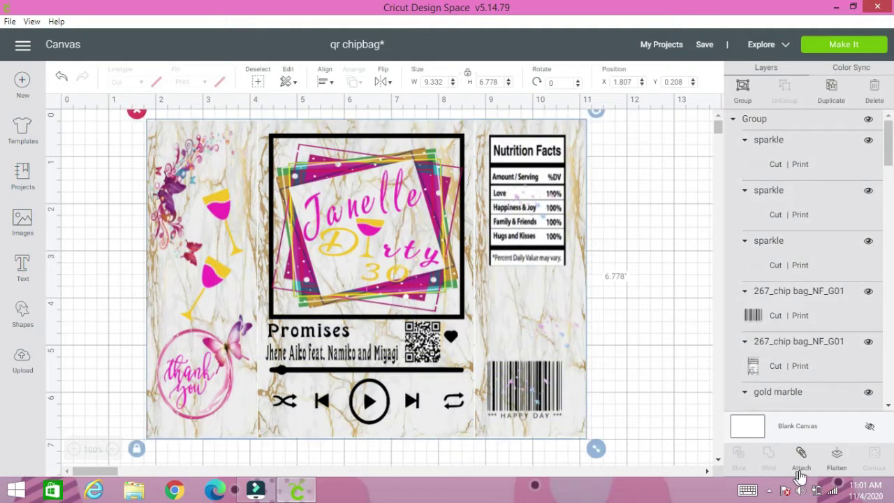
click(839, 461)
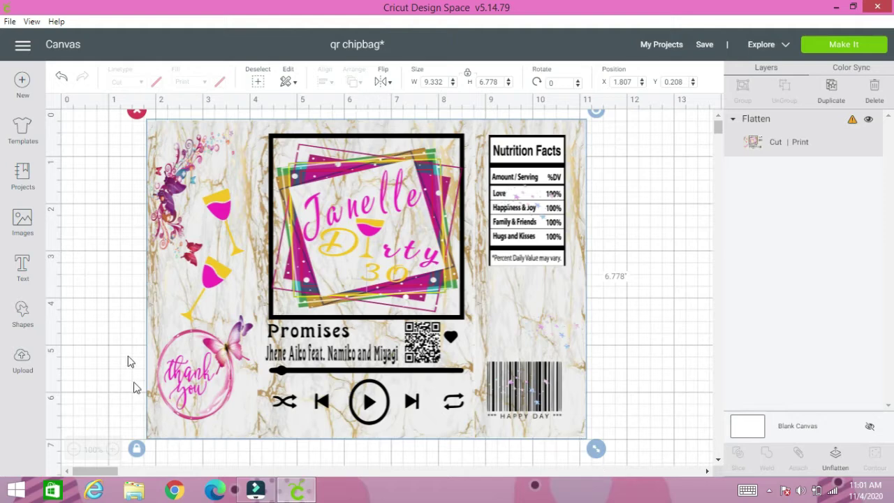
- Unlock the proportions and resize the wrapper to 9.25 in wide by 6.75 in high
click(370, 328)
click(467, 73)
double_click(438, 84)
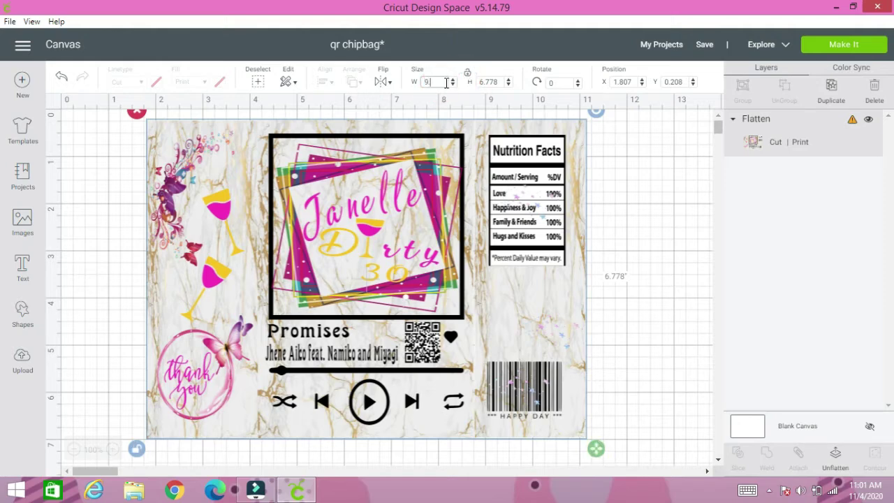
text(9.25)
double_click(493, 82)
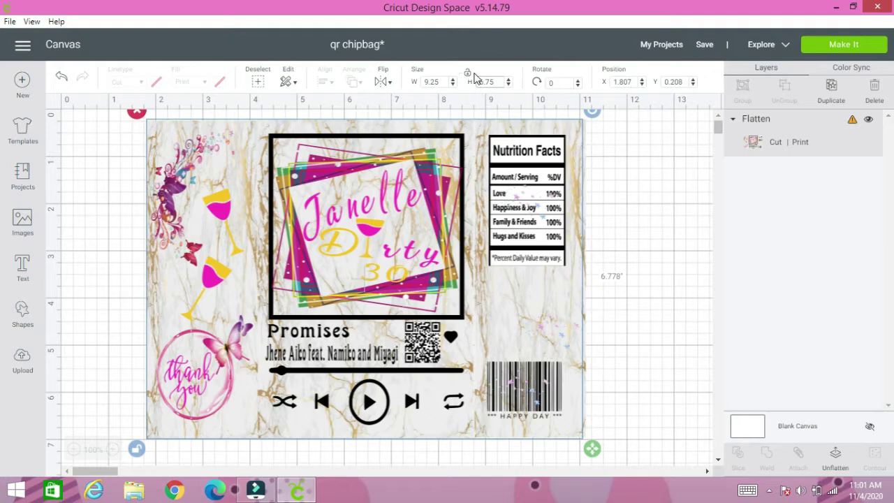
key(Return)
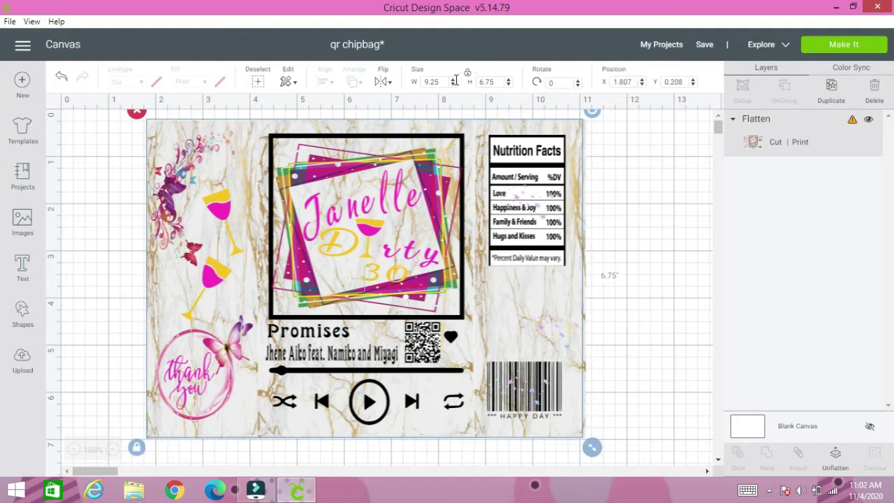
key(Tab)
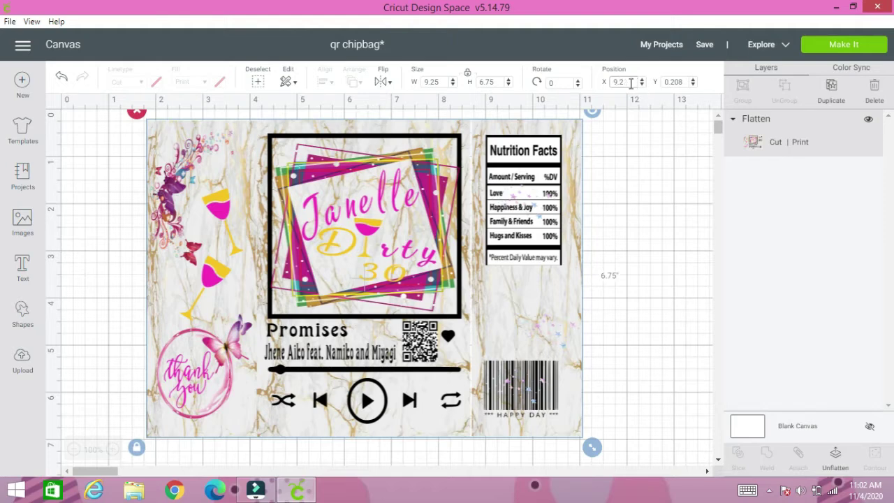
- Adjust the wrapper's Y position, then zoom out to see the whole design
click(671, 82)
text(8)
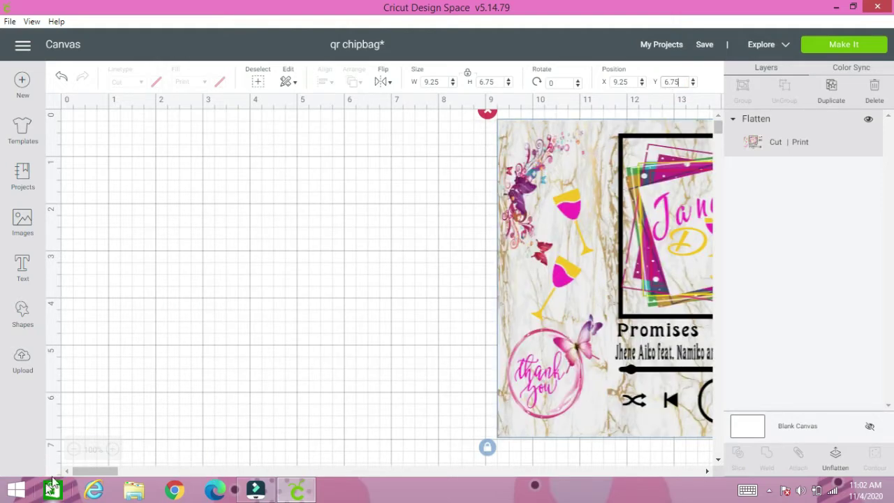
click(73, 449)
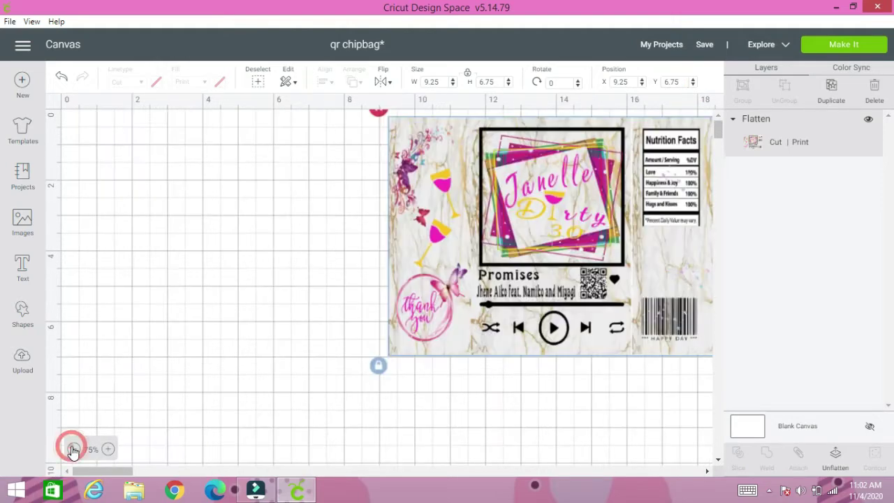
click(72, 449)
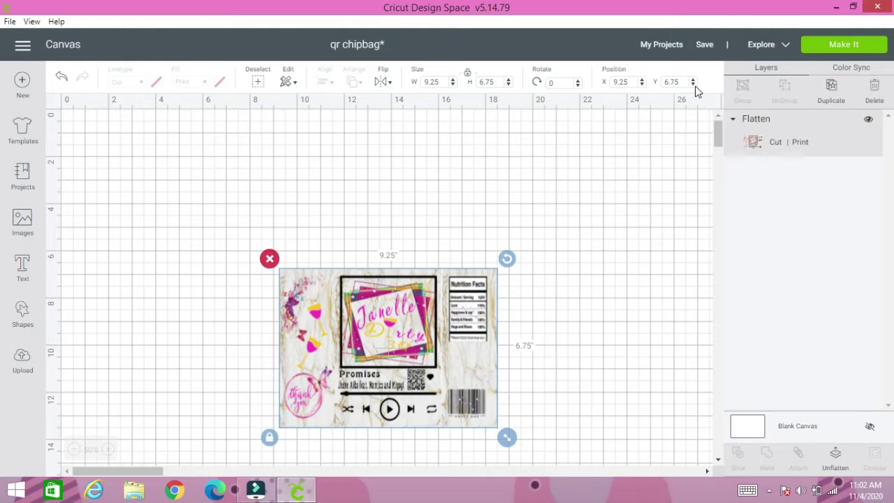
- Start Make It, check the wrapper on one 8.5 × 11 in Letter mat, and continue to printing
click(842, 44)
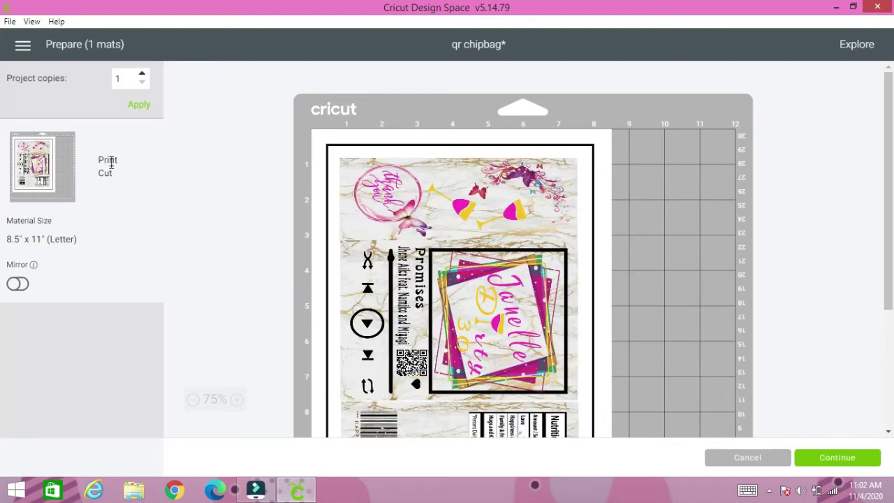
scroll(241, 201, down, 2)
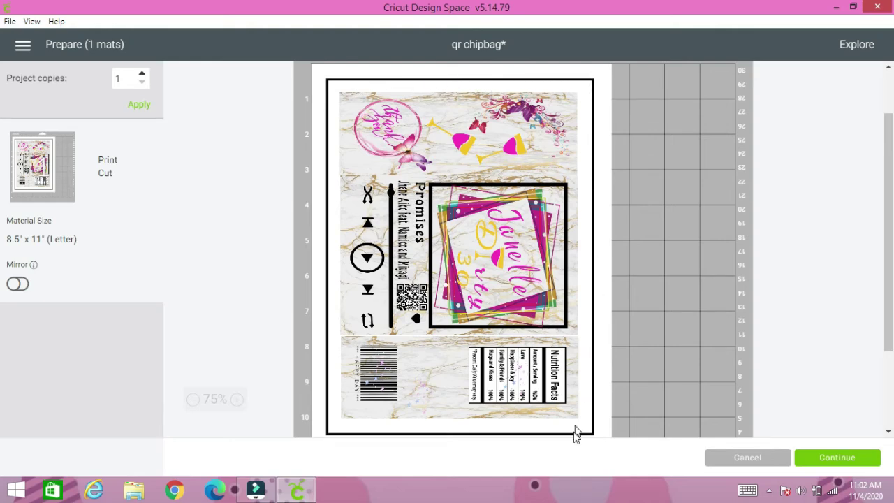
click(846, 458)
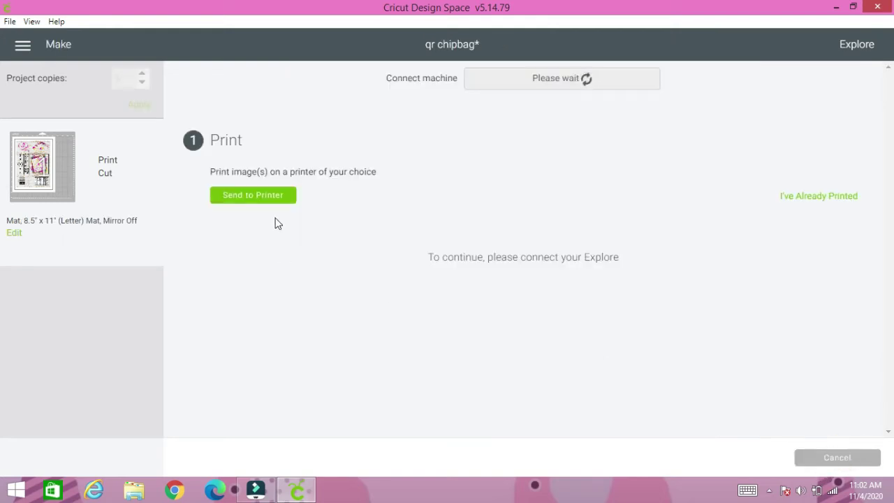
- Print the wrapper mat on the EPSON ET-4550 Series with Add Bleed enabled
click(272, 200)
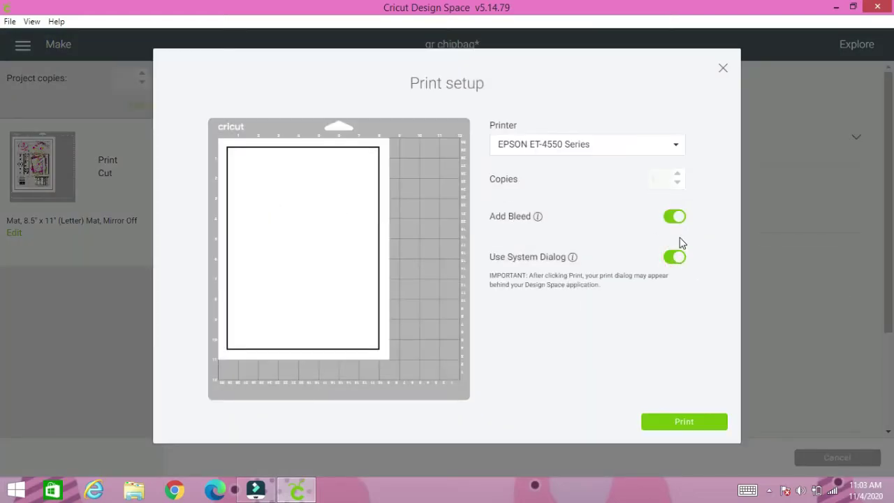
click(684, 423)
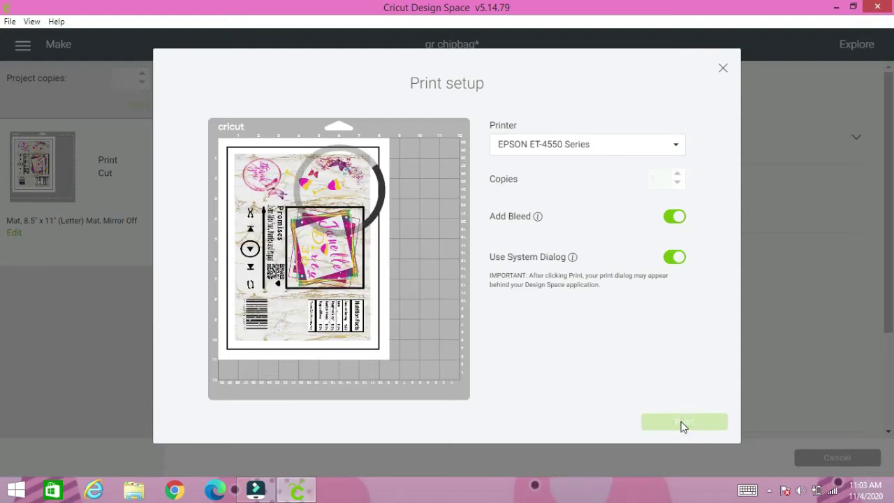